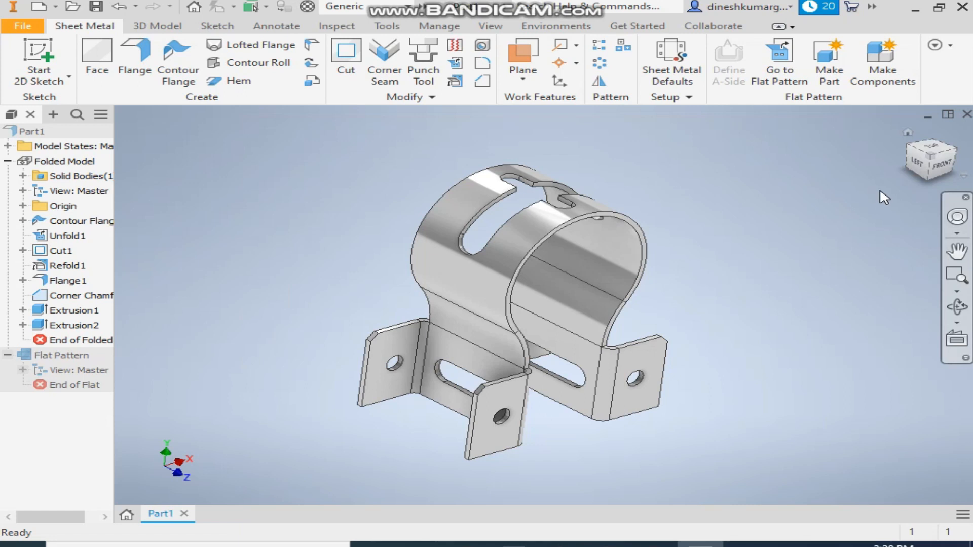
Create a new part from the metric Sheet Metal (mm).ipt template and start a 2D sketch on the XY plane
click(40, 8)
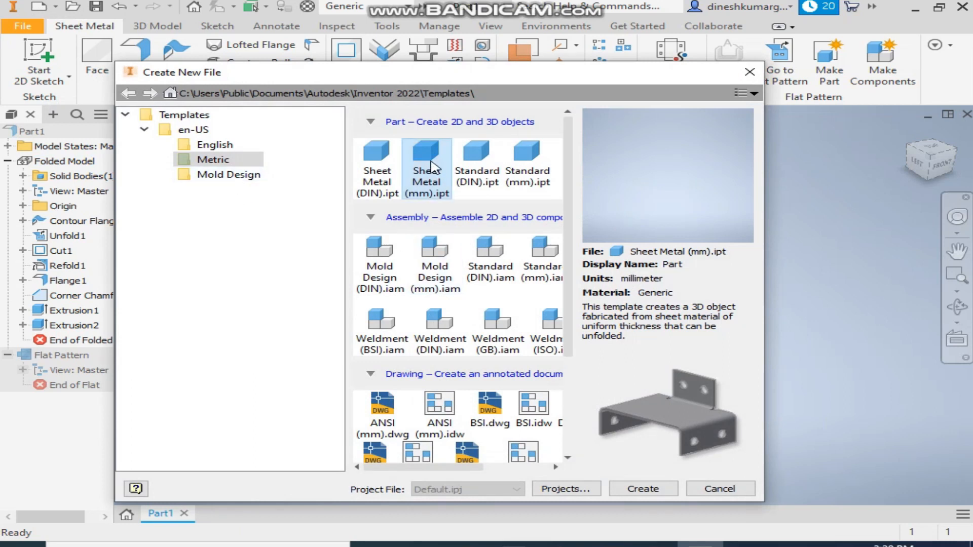
double_click(431, 168)
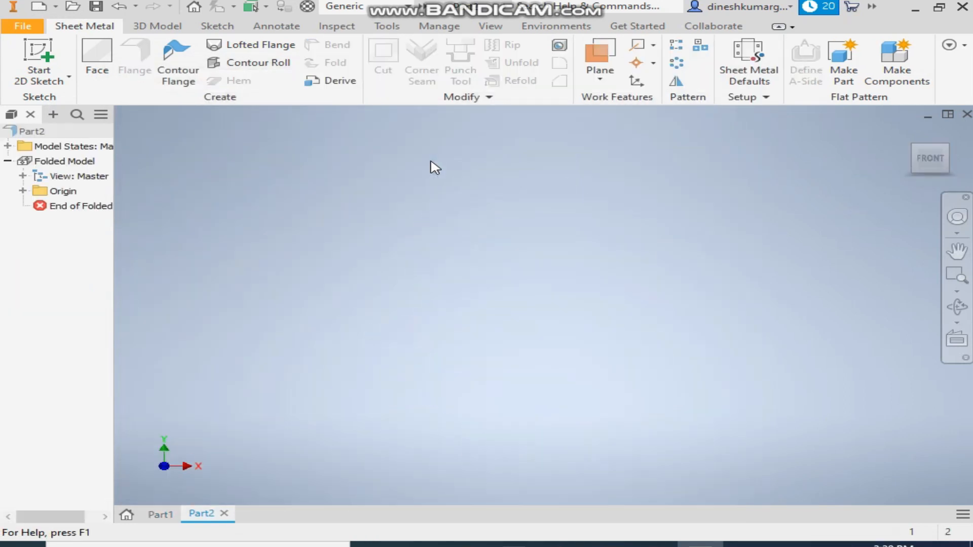
click(38, 51)
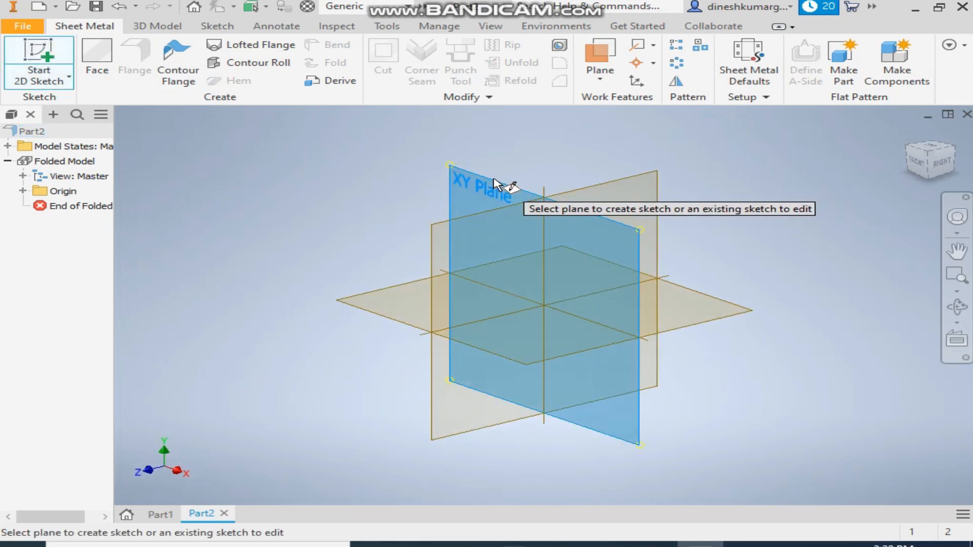
click(495, 185)
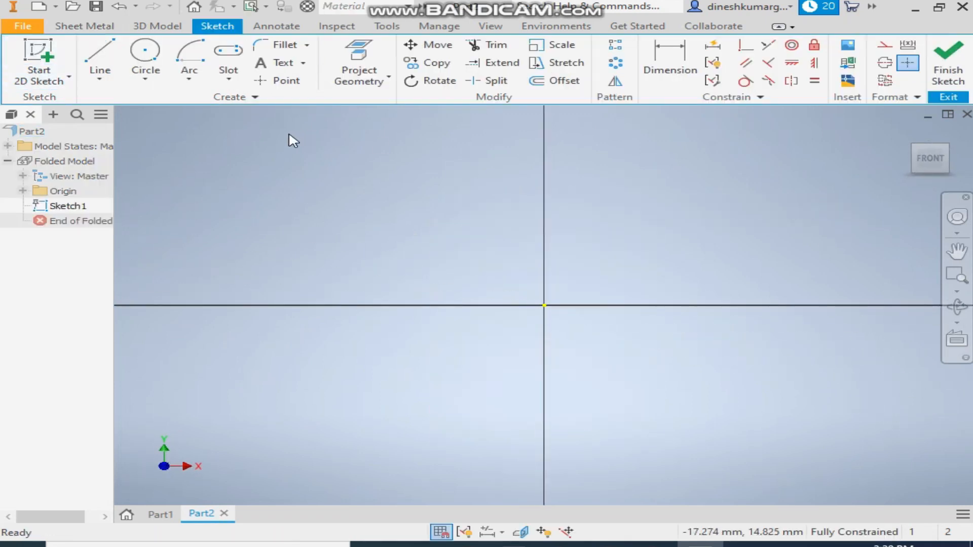
Draw a circle about 11.7 mm in diameter above the sketch origin
click(145, 50)
middle_drag(671, 233, 656, 381)
click(529, 187)
click(575, 245)
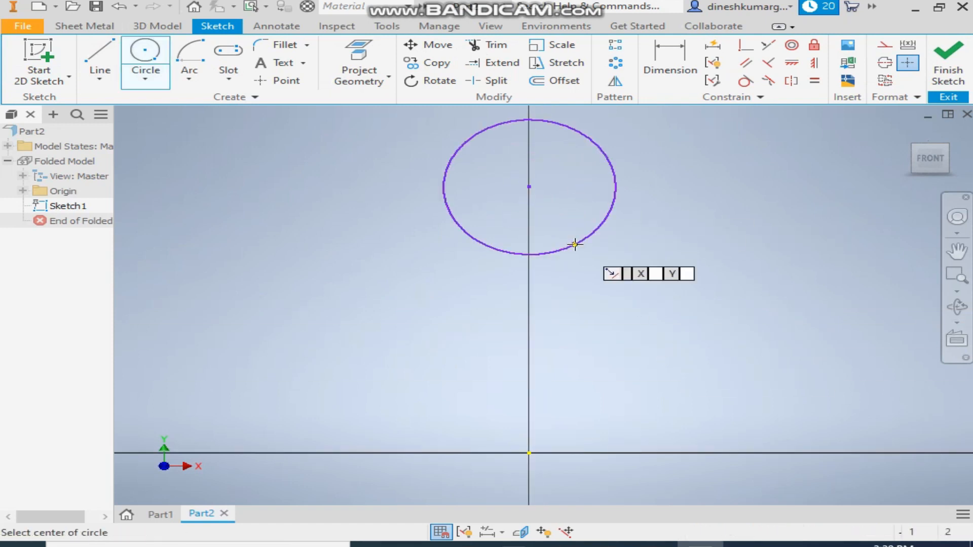
Dimension the circle's diameter as 60 mm
click(670, 60)
click(614, 197)
click(679, 152)
text(60)
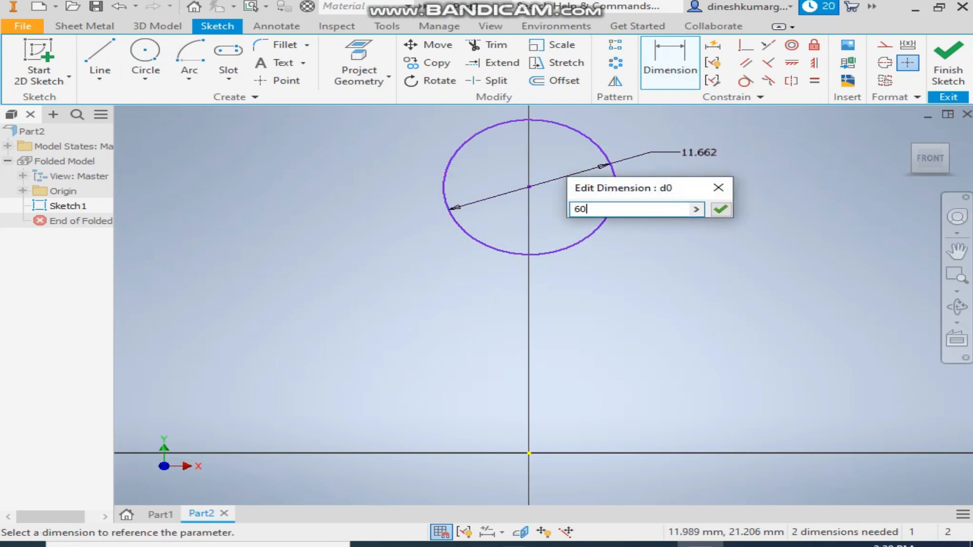
key(Return)
middle_drag(695, 238, 424, 392)
scroll(424, 392, down, 3)
middle_drag(536, 300, 540, 314)
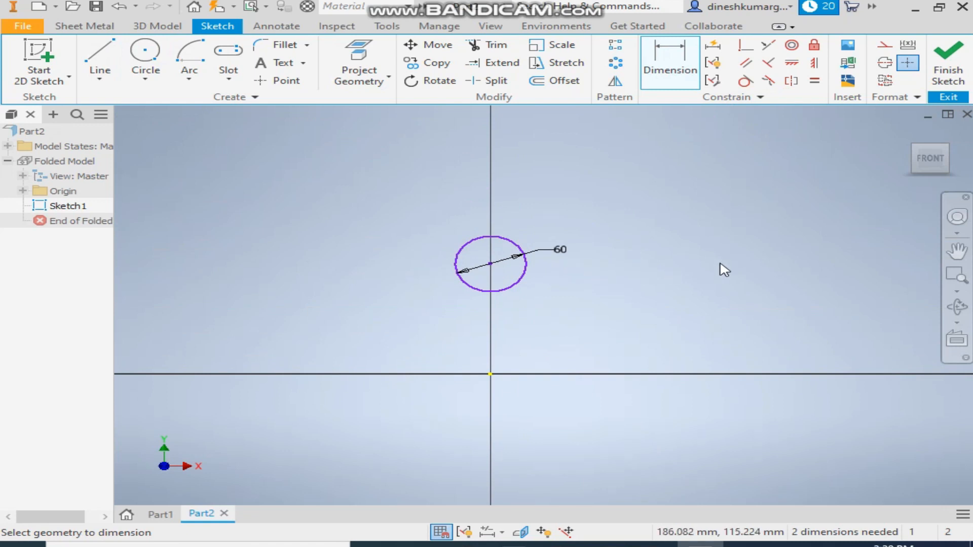
Align the circle's centre with the sketch origin using a vertical constraint
click(814, 63)
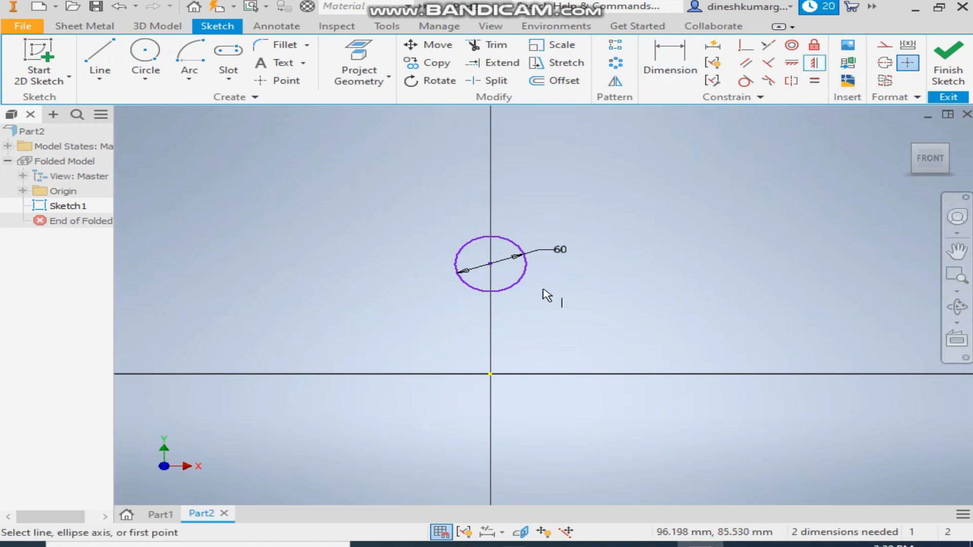
click(490, 264)
click(490, 375)
right_click(563, 281)
click(624, 276)
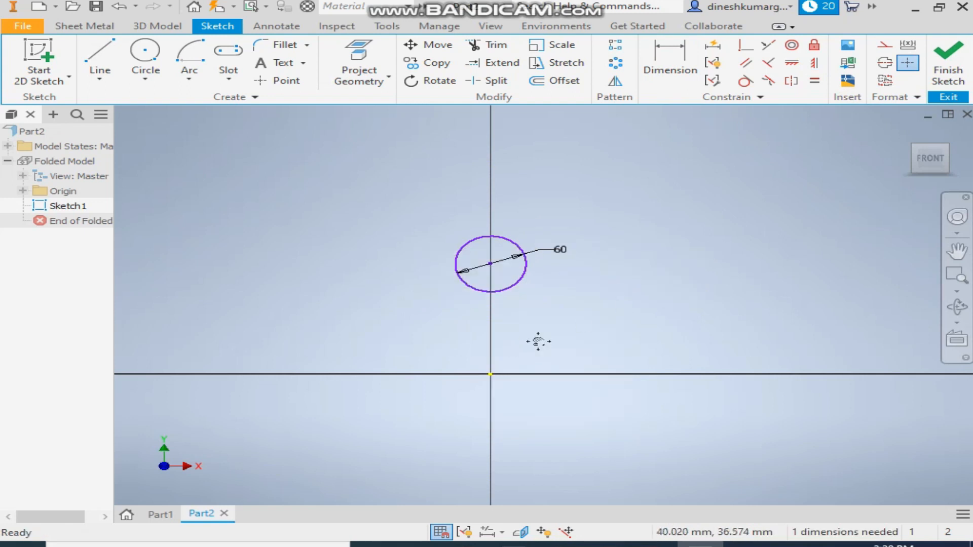
middle_drag(539, 342, 589, 313)
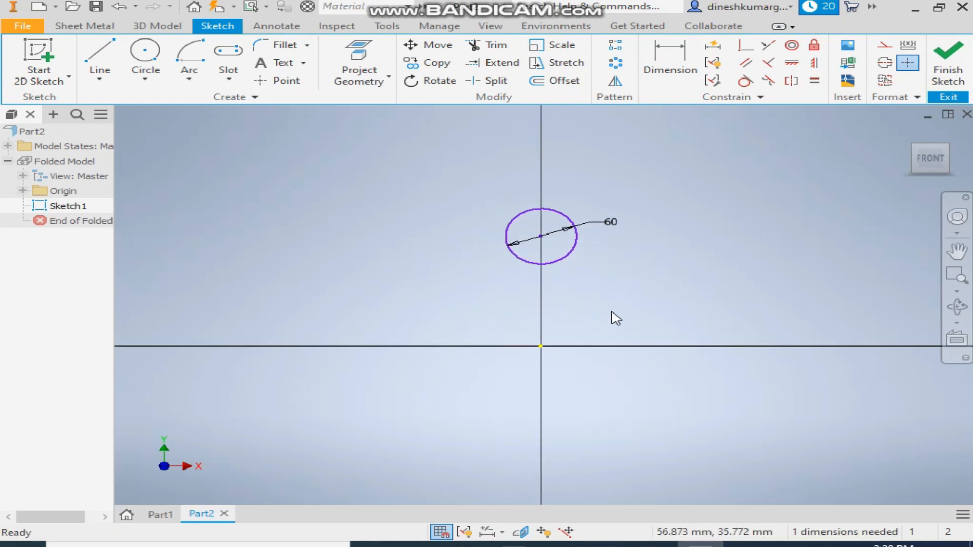
Dimension the vertical distance between the origin and the circle's centre as 70 mm
click(670, 61)
click(572, 251)
click(541, 347)
click(578, 306)
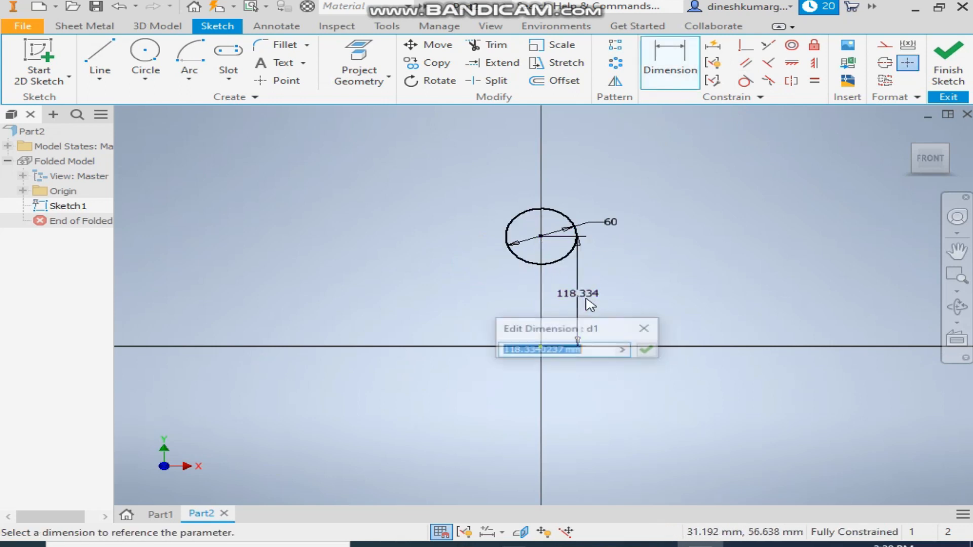
text(70)
key(Return)
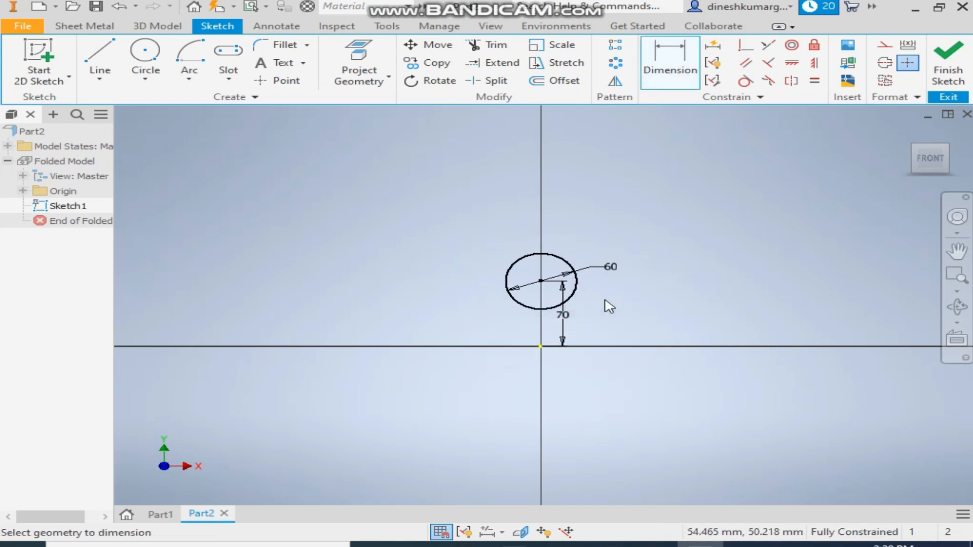
Draw a three-point arc of about 29 mm radius running down from the circle's lower-left edge and bulging toward the vertical axis
scroll(606, 319, down, 3)
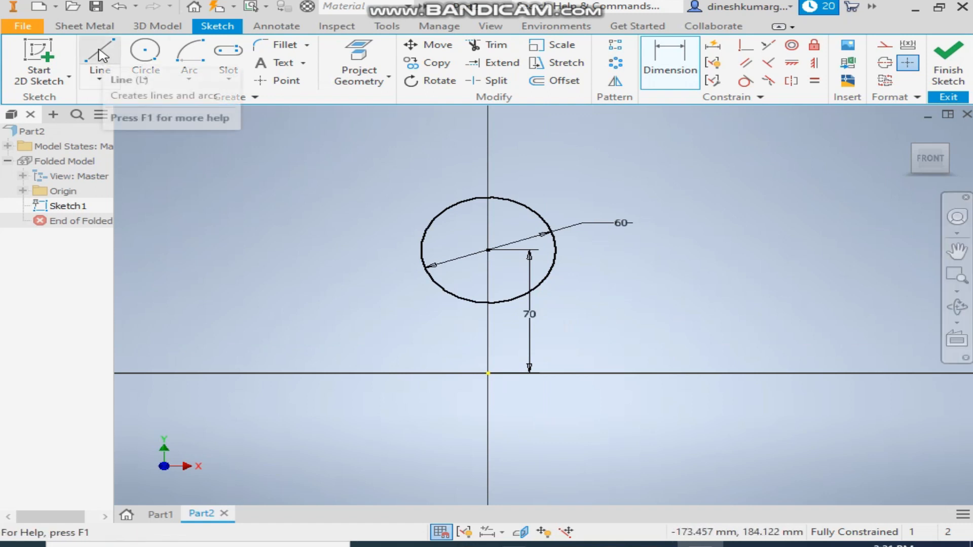
click(189, 77)
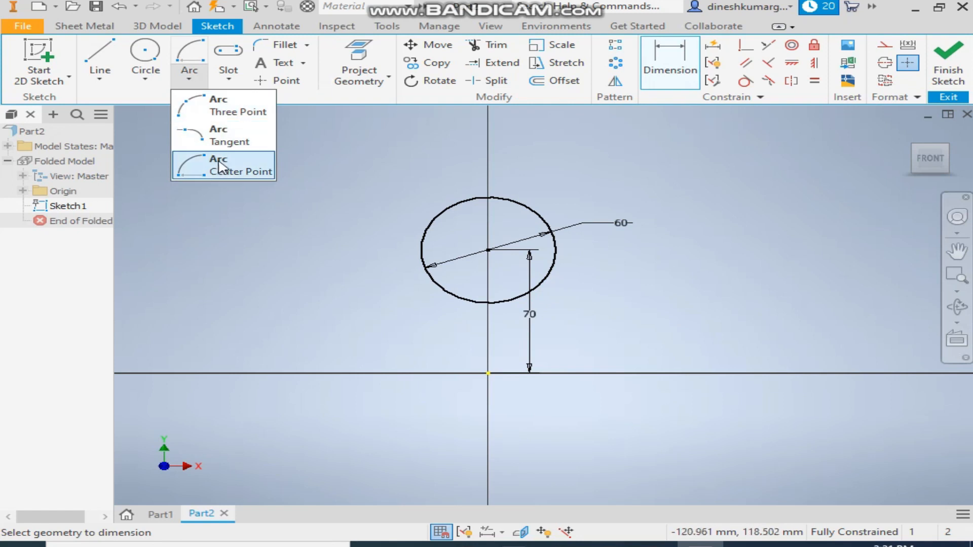
click(238, 110)
scroll(428, 310, up, 5)
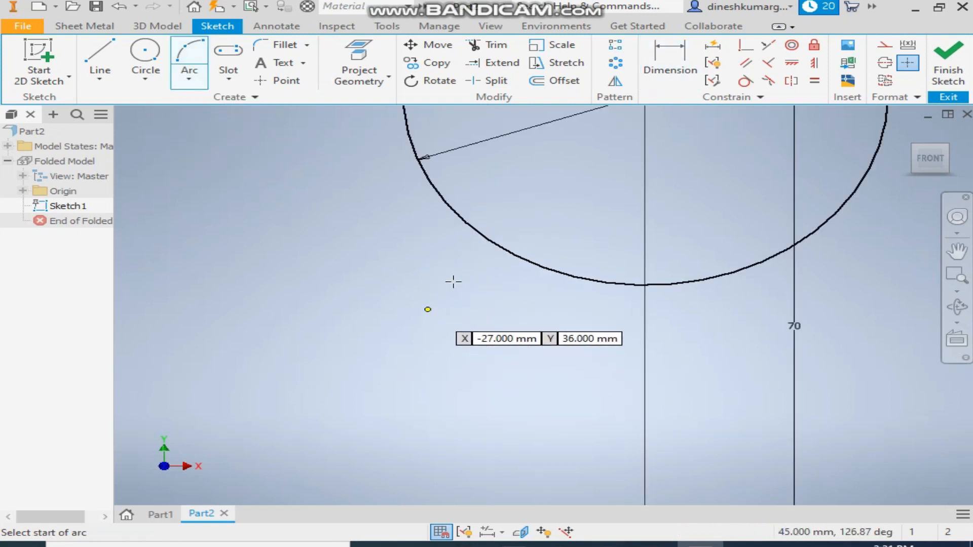
click(445, 199)
click(492, 330)
click(492, 304)
scroll(490, 323, down, 5)
scroll(538, 350, up, 2)
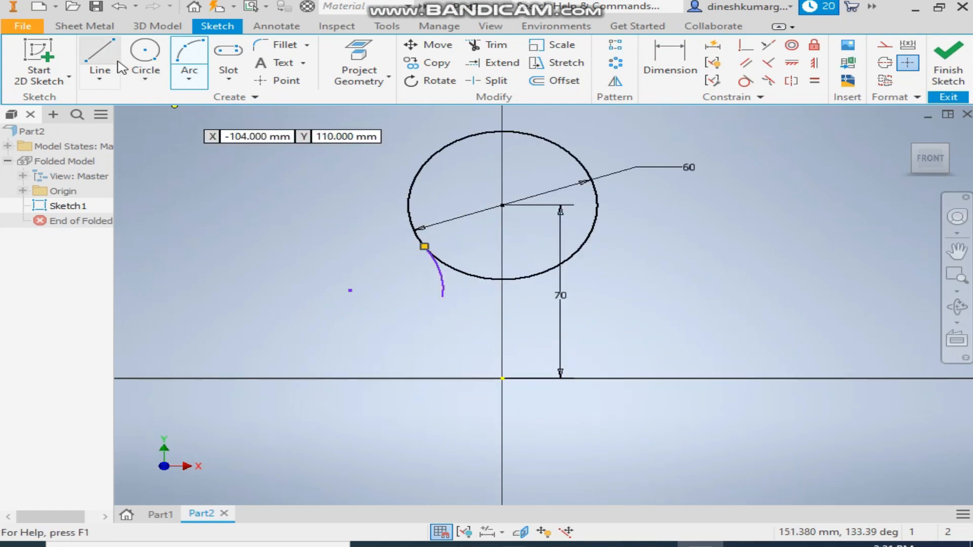
Draw a vertical line about 33 mm long from the arc's lower end down to the horizontal axis
click(96, 53)
click(443, 296)
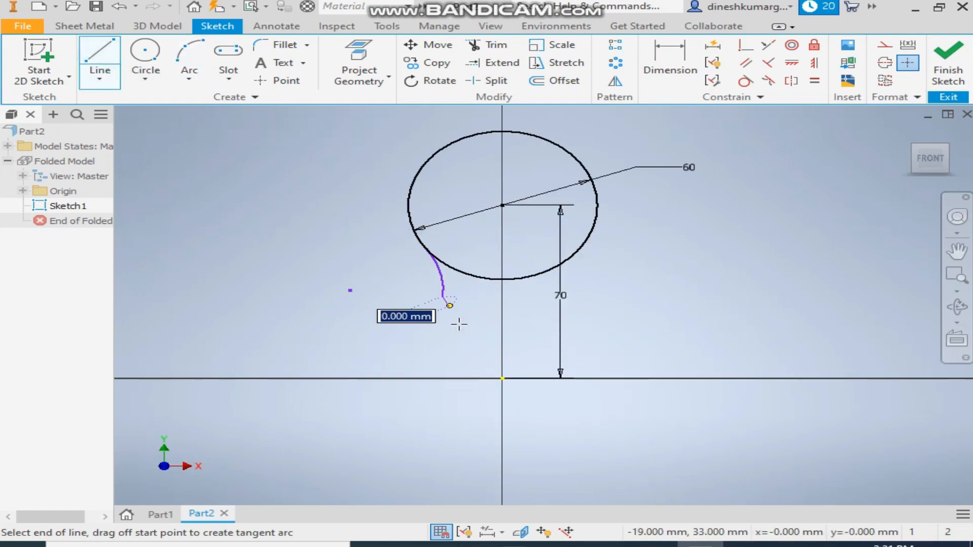
click(442, 378)
right_click(626, 337)
click(707, 343)
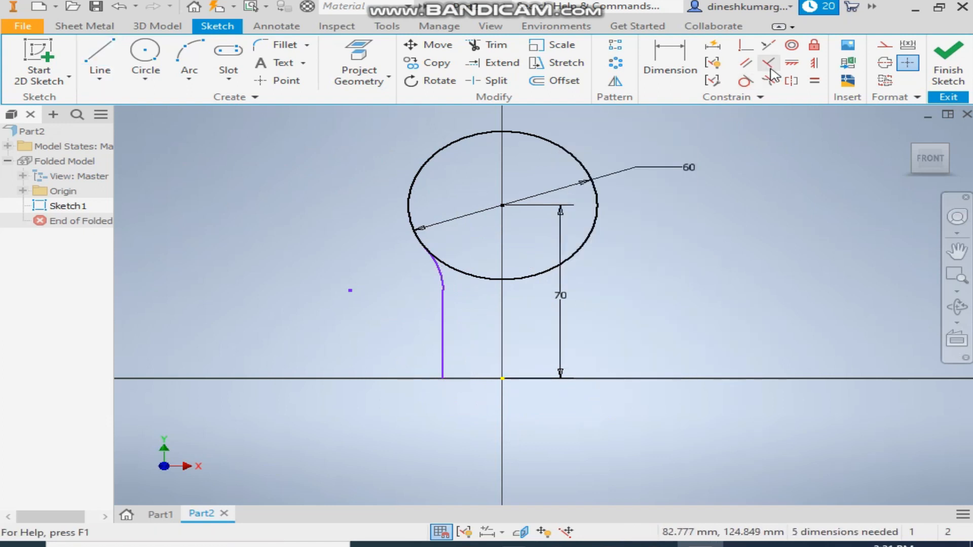
Align the vertical line's lower endpoint with the sketch origin using a horizontal constraint
click(791, 63)
click(504, 380)
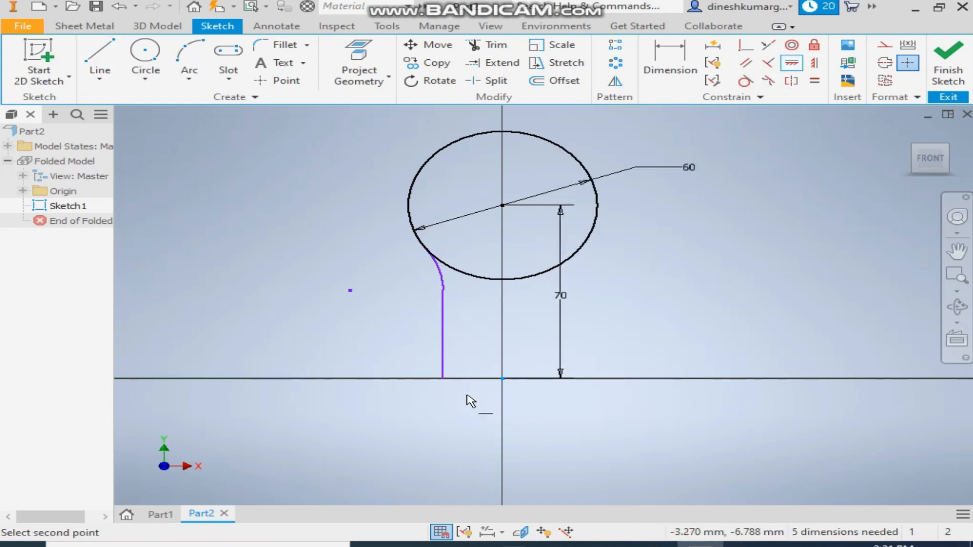
click(444, 379)
right_click(471, 331)
click(527, 328)
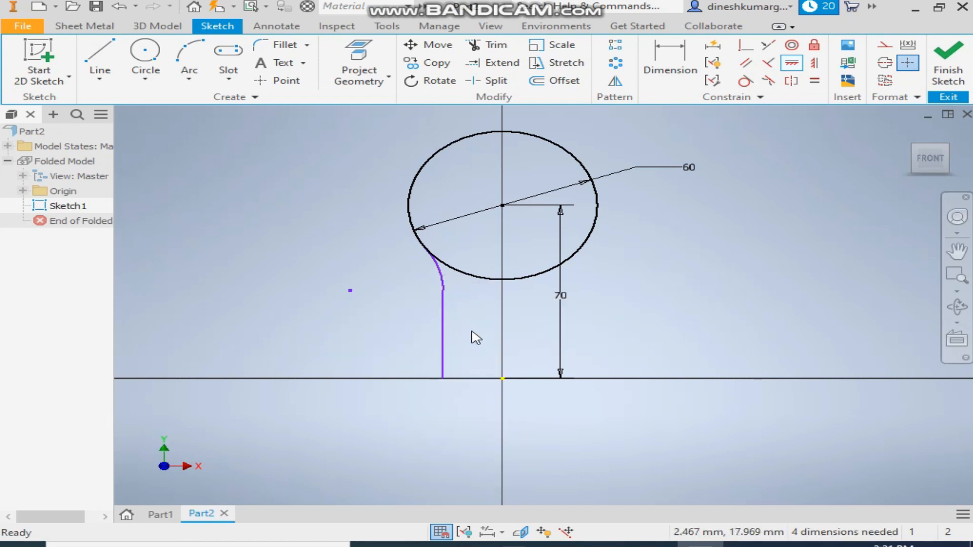
Draw a vertical line from the circle's centre down to the sketch origin
click(84, 49)
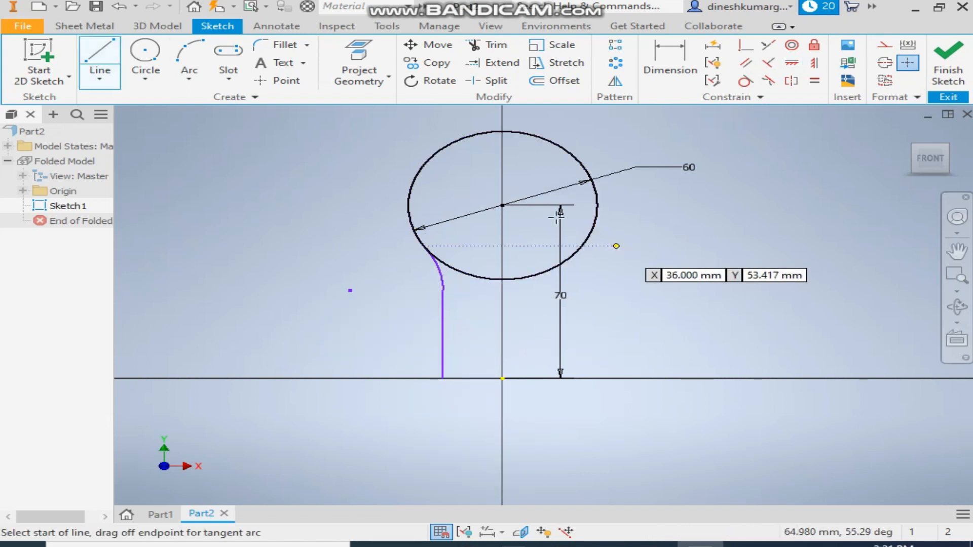
click(502, 205)
click(502, 378)
right_click(497, 329)
click(558, 331)
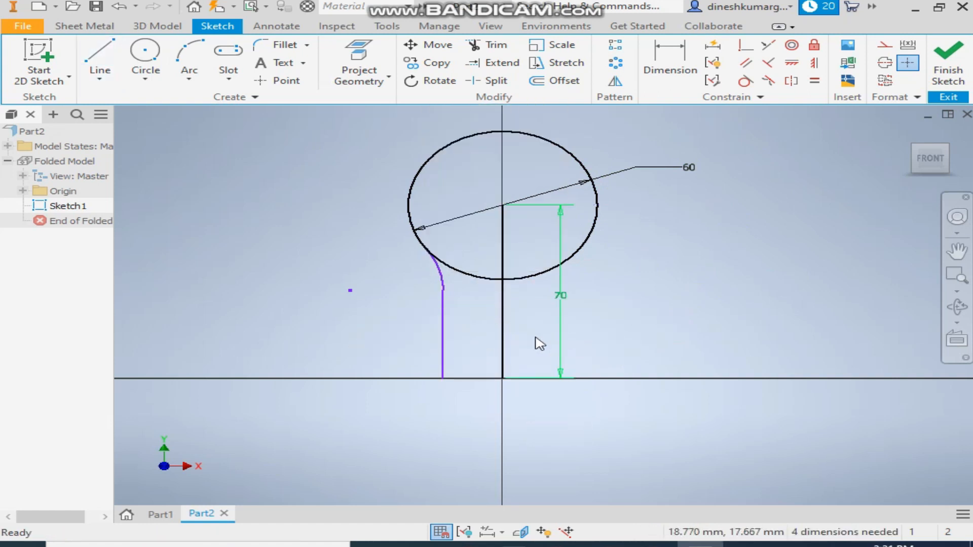
Convert the line between the circle's centre and the origin to a centerline, and hide all constraint symbols
key(F8)
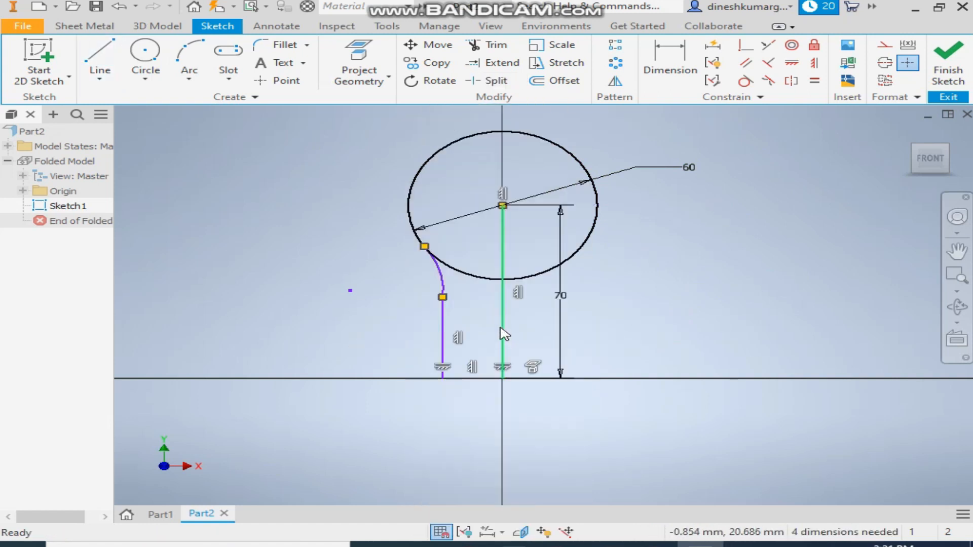
right_click(504, 335)
click(507, 184)
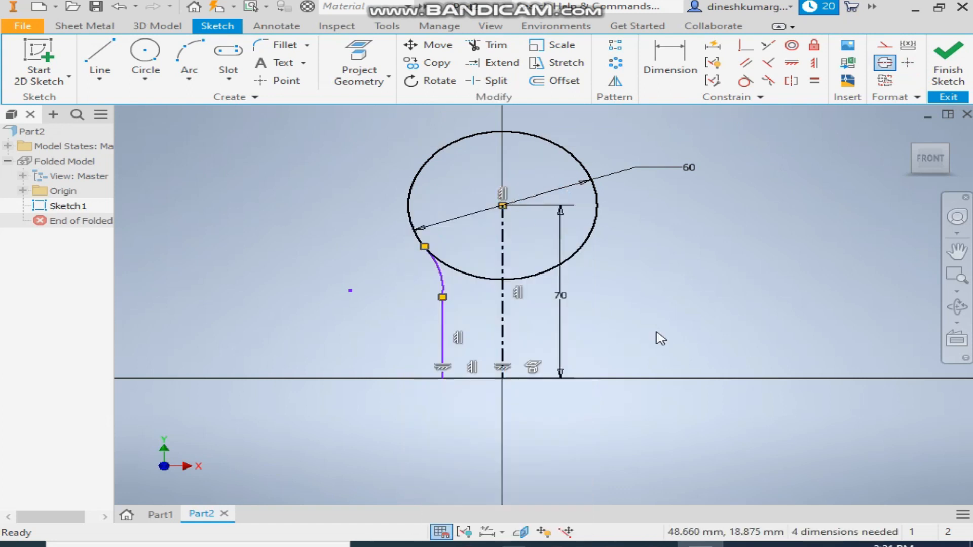
right_click(535, 371)
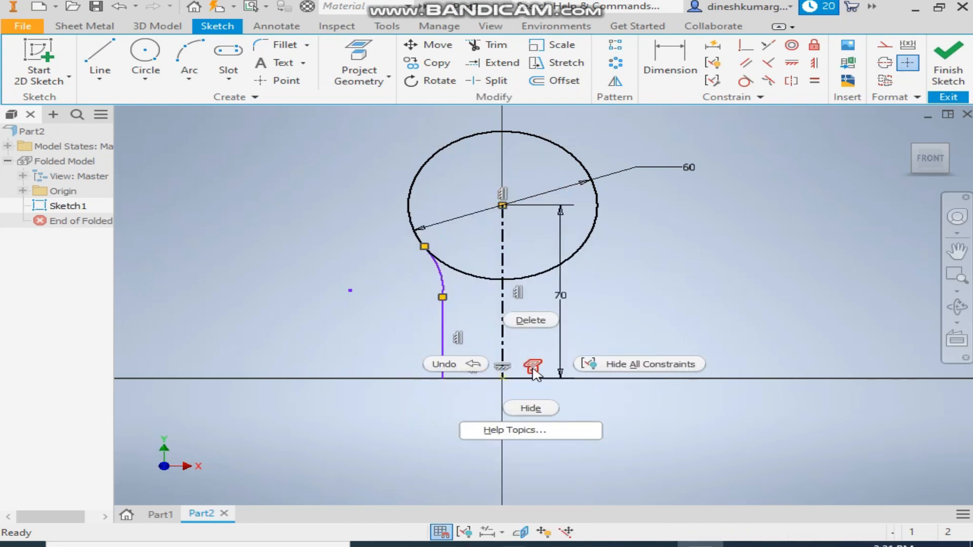
click(625, 365)
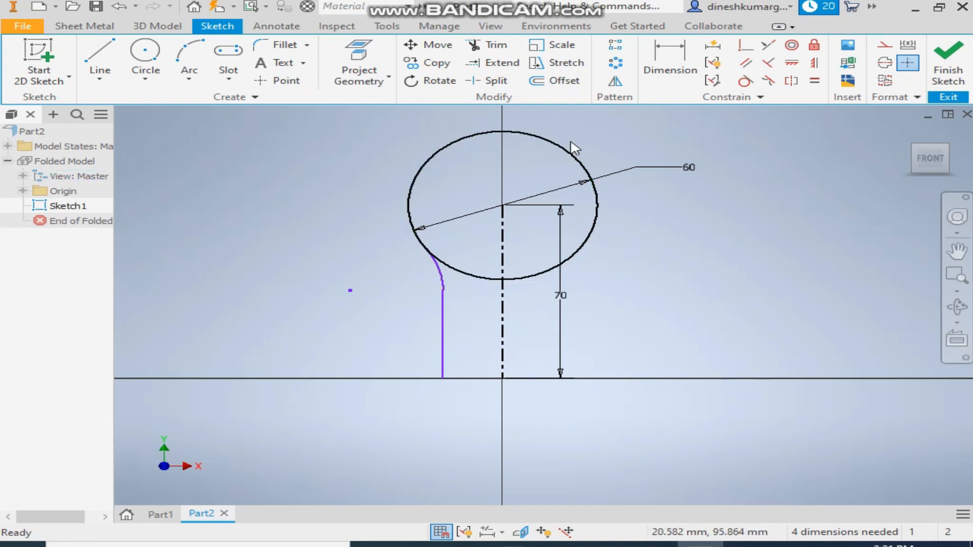
Add a 35 mm diameter dimension between the vertical side line and the centerline
click(664, 68)
click(442, 346)
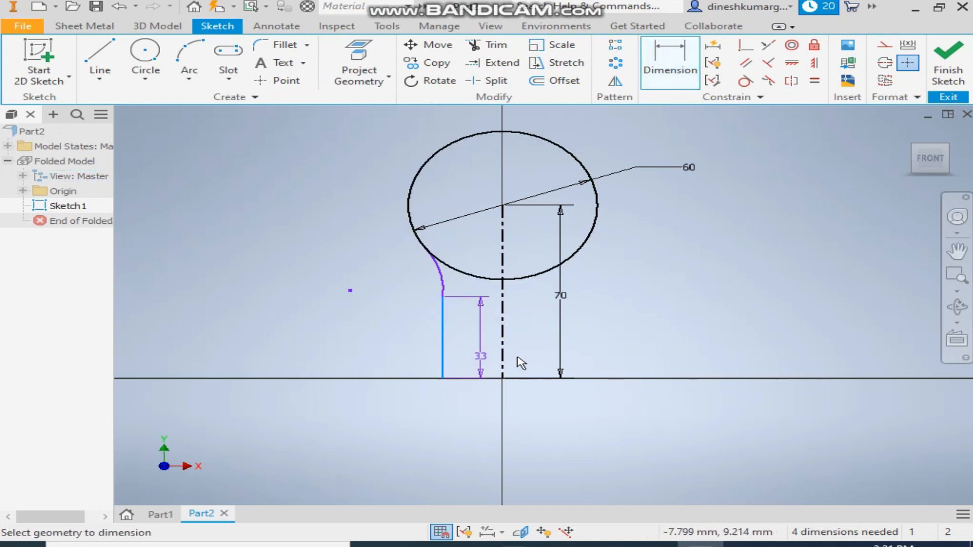
click(503, 349)
click(561, 413)
text(35)
key(Return)
right_click(613, 276)
click(616, 277)
Dimension the connecting arc's radius as 30 mm
click(444, 282)
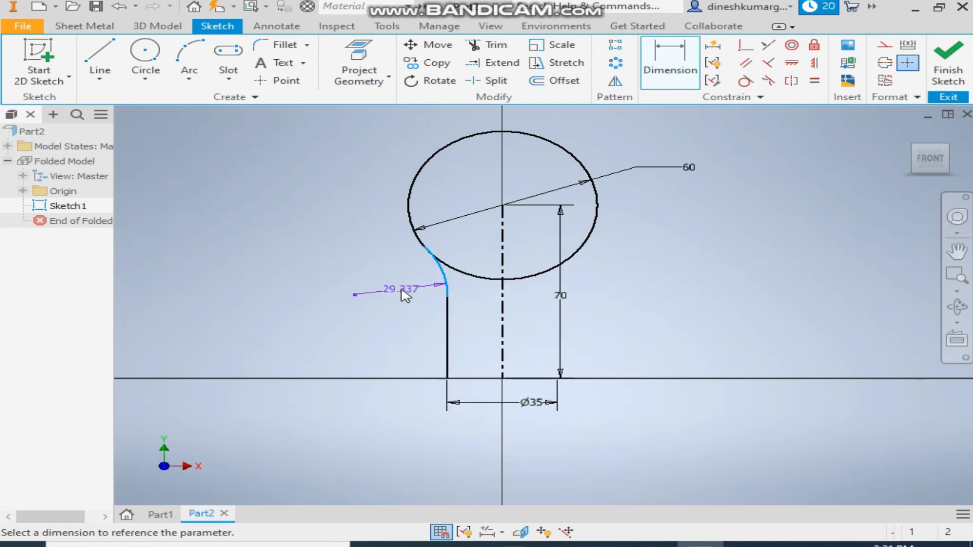
click(405, 296)
text(30)
key(Return)
right_click(353, 250)
click(428, 239)
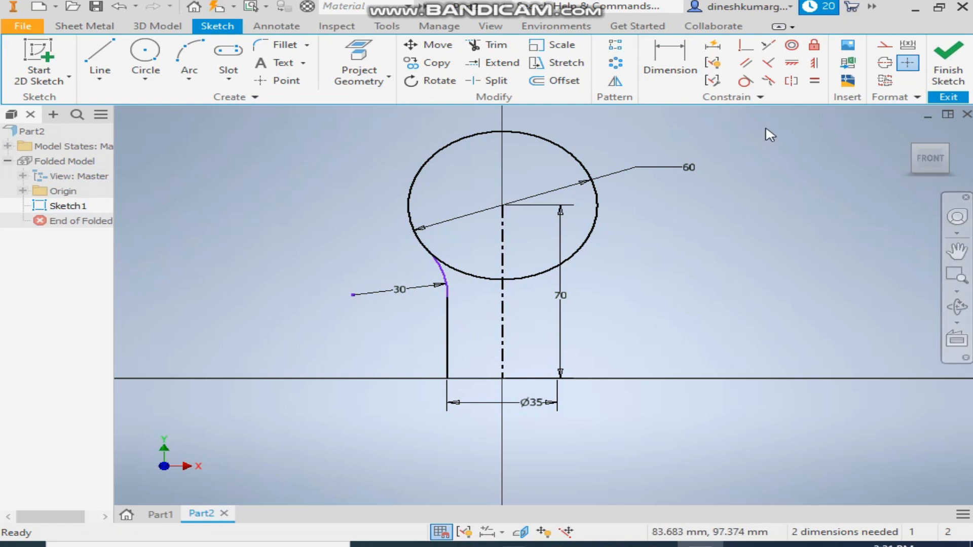
Make the connecting arc tangent to both the vertical side line and the circle
click(745, 81)
click(448, 320)
click(442, 277)
click(408, 212)
click(442, 274)
right_click(665, 262)
click(730, 255)
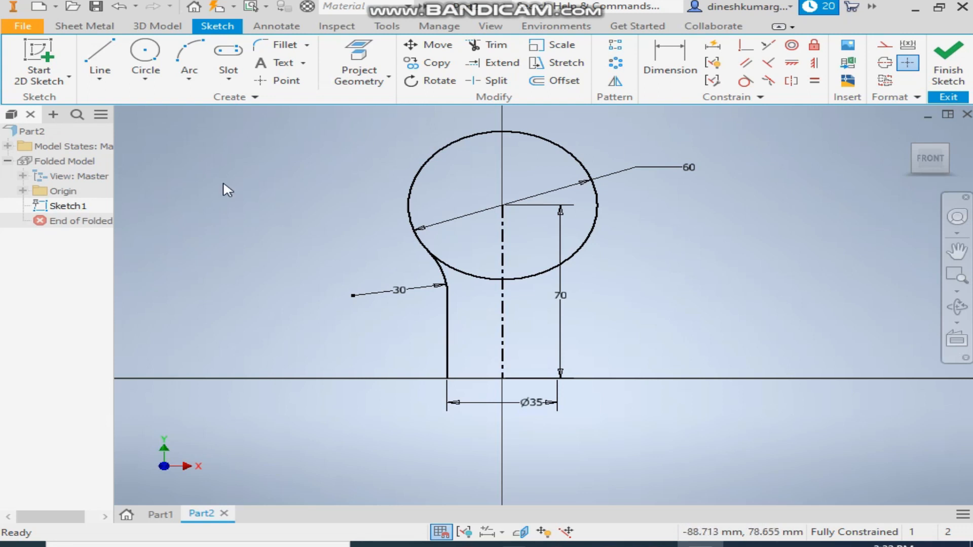
Trim away the circle's lower and right-hand portions, keeping only the left arc from its top to the connecting arc
click(497, 46)
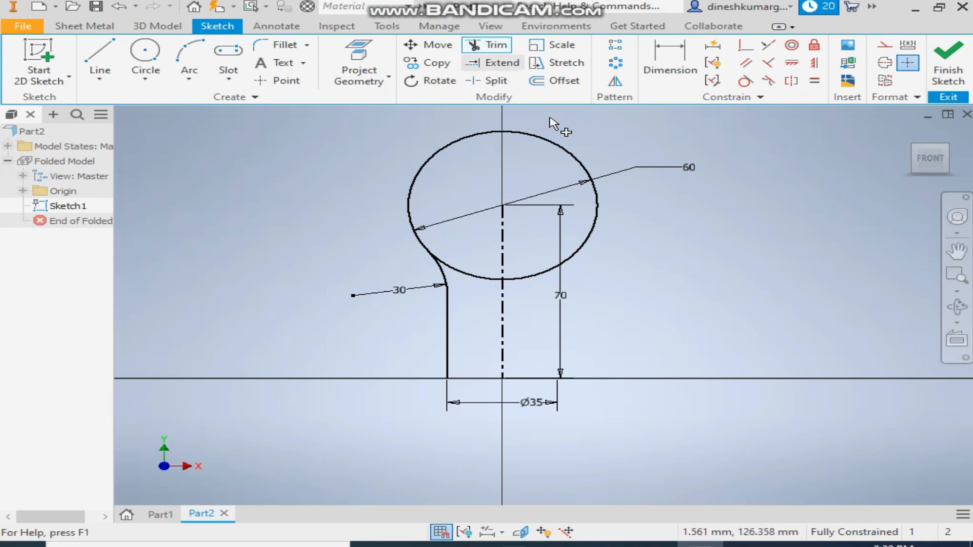
click(529, 272)
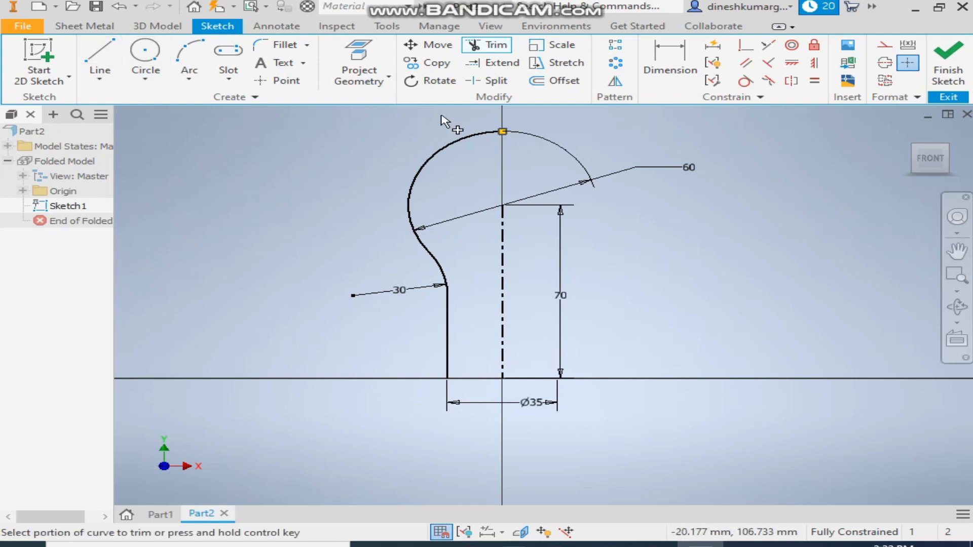
Mirror the large arc, the connecting arc and the vertical side line about the centerline
click(615, 80)
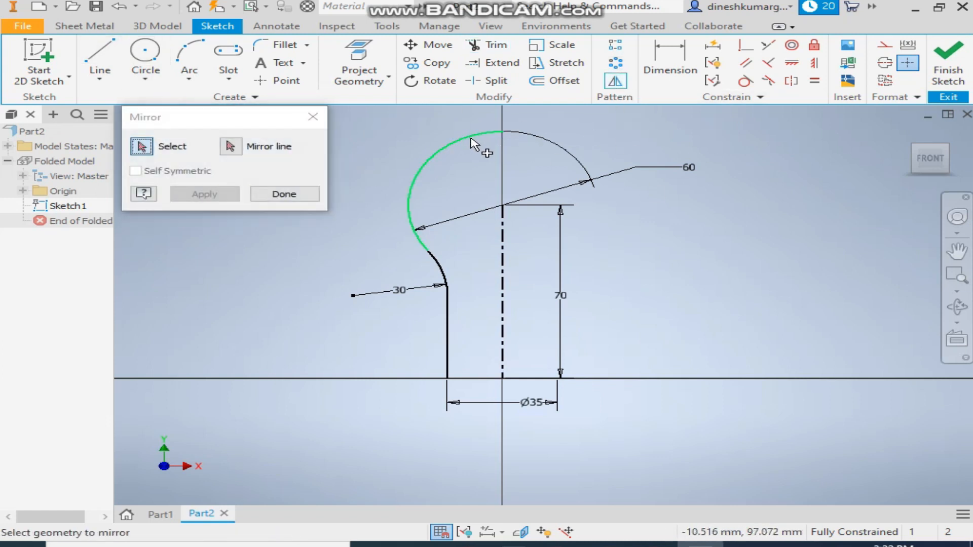
click(474, 145)
click(437, 268)
click(449, 329)
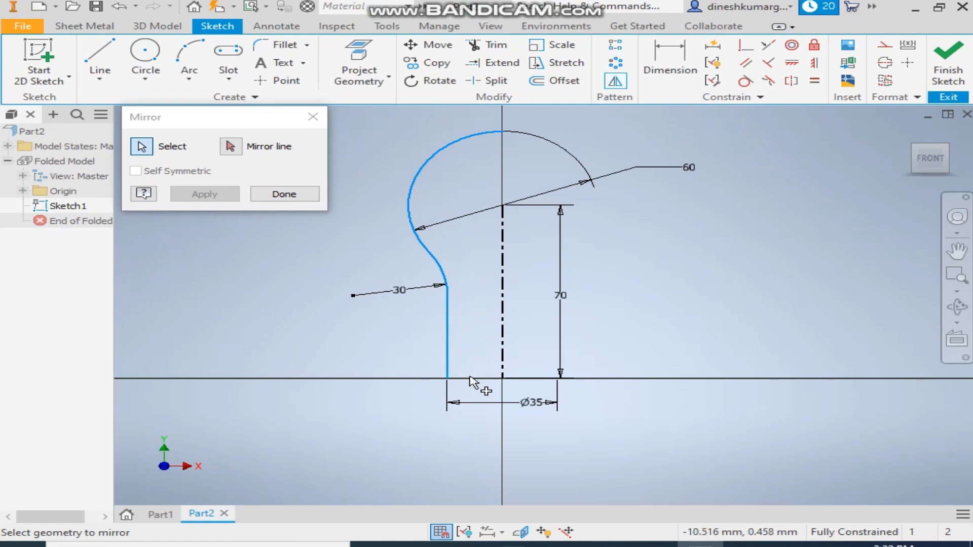
click(229, 147)
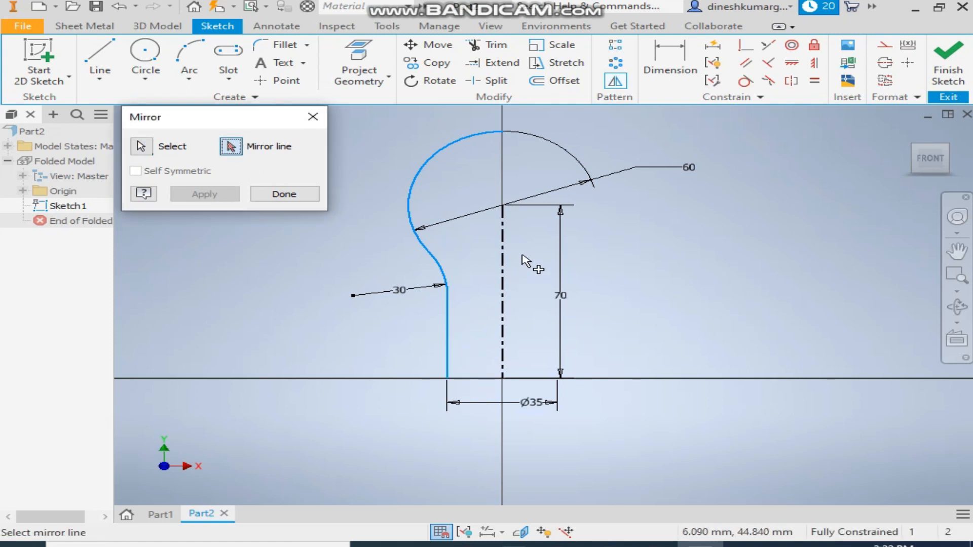
click(503, 261)
click(224, 194)
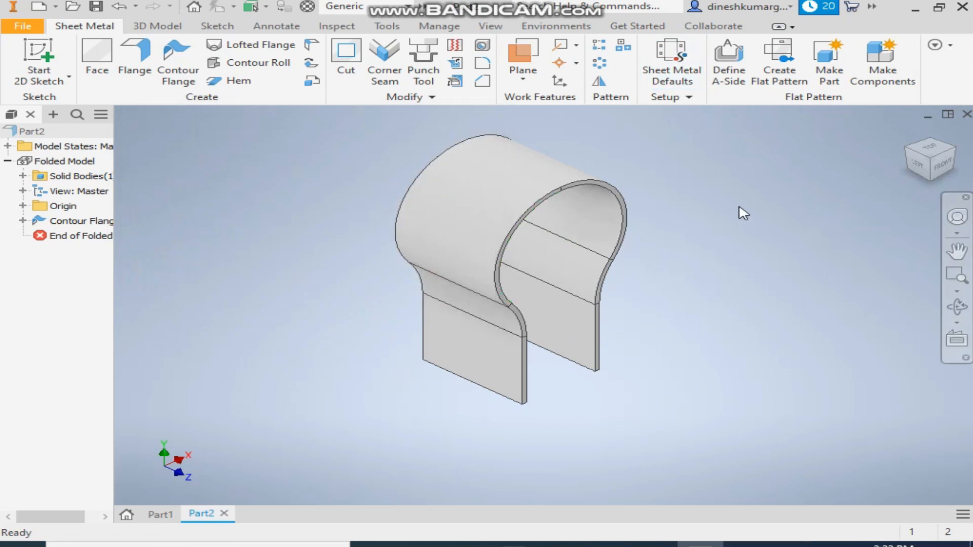
Unfold all bends of the clamp, using the outer face of the front straight leg as the stationary reference
middle_drag(677, 256, 736, 268)
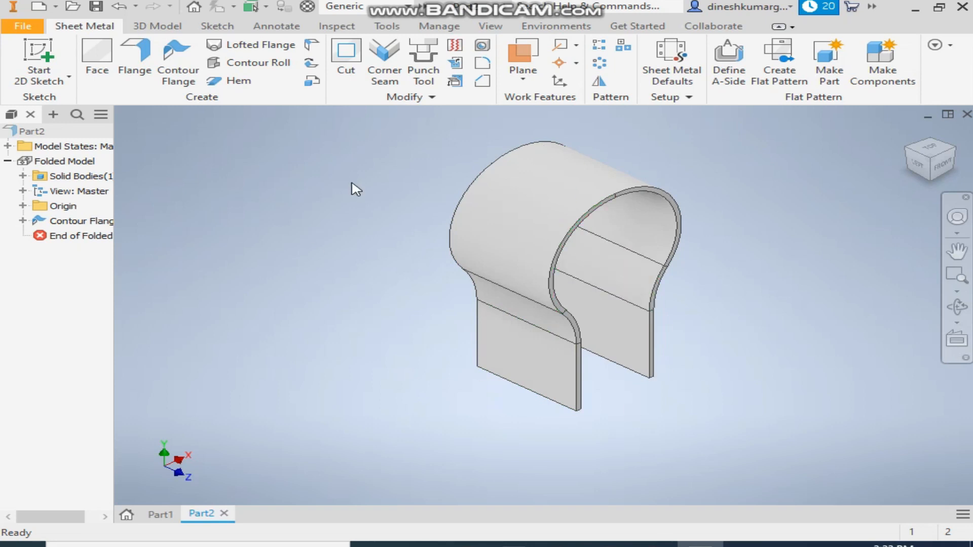
click(456, 65)
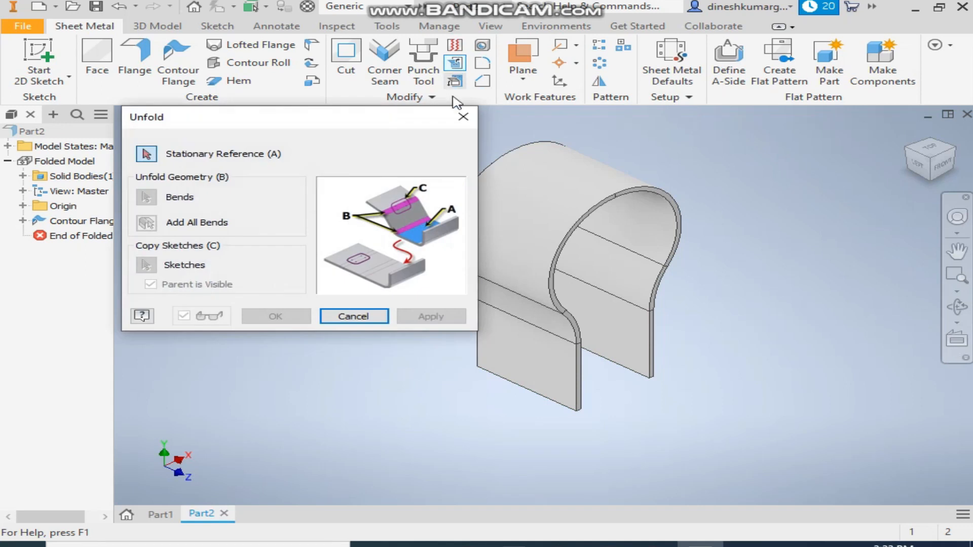
click(532, 358)
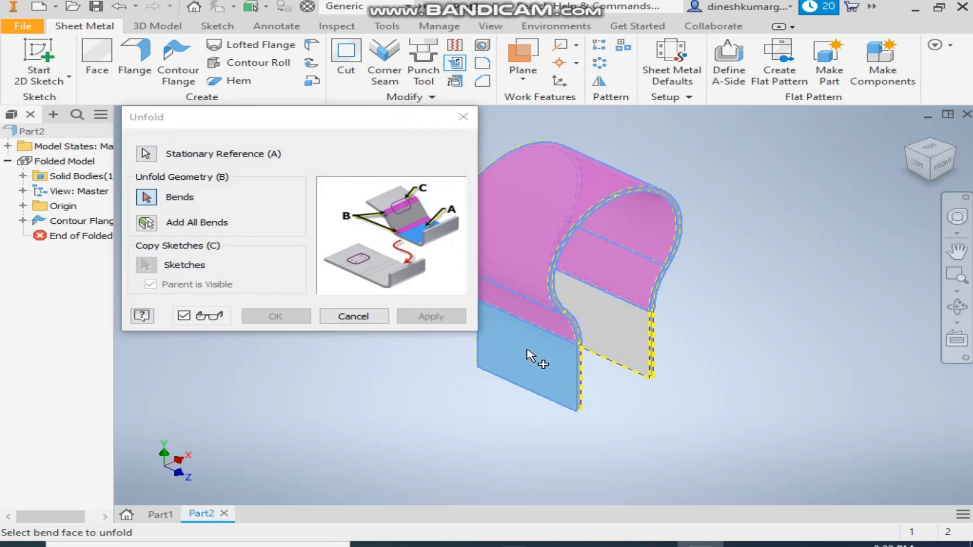
click(144, 227)
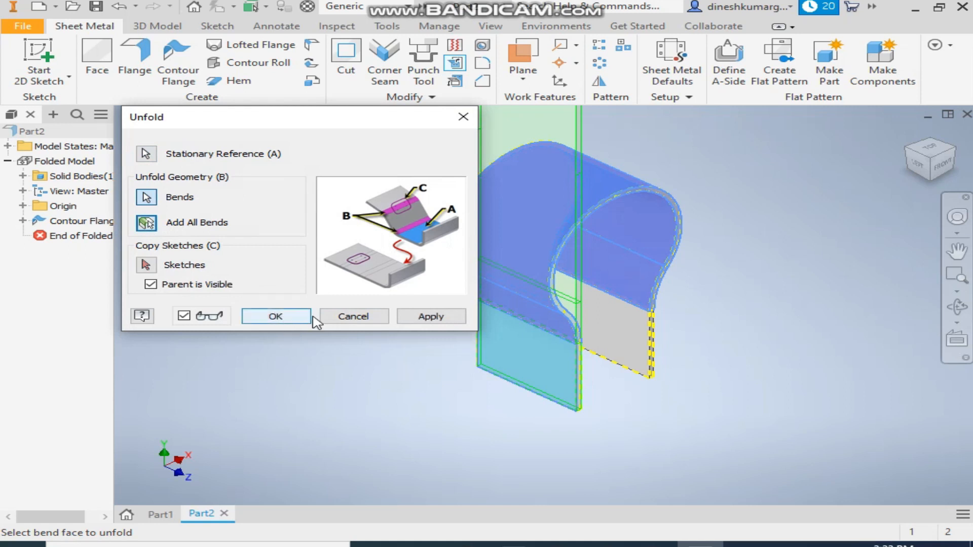
click(430, 316)
click(343, 315)
Start a new sketch on the large middle face of the unfolded strip
scroll(448, 335, down, 3)
middle_drag(448, 335, 447, 372)
scroll(461, 398, down, 1)
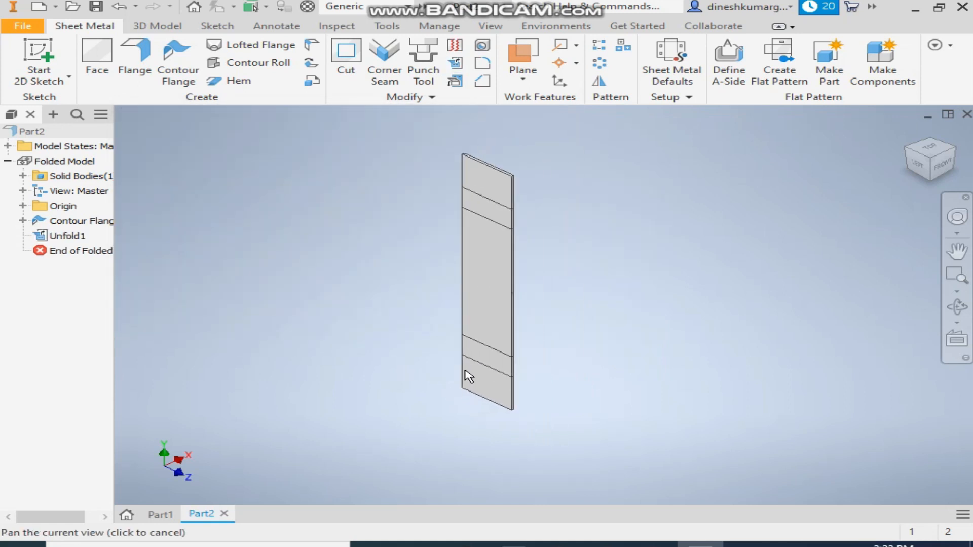
click(478, 275)
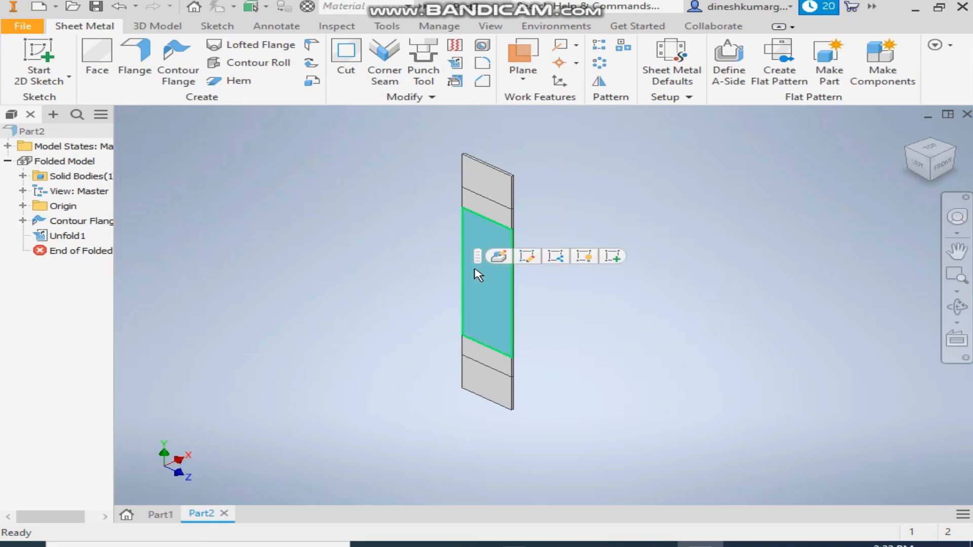
click(613, 257)
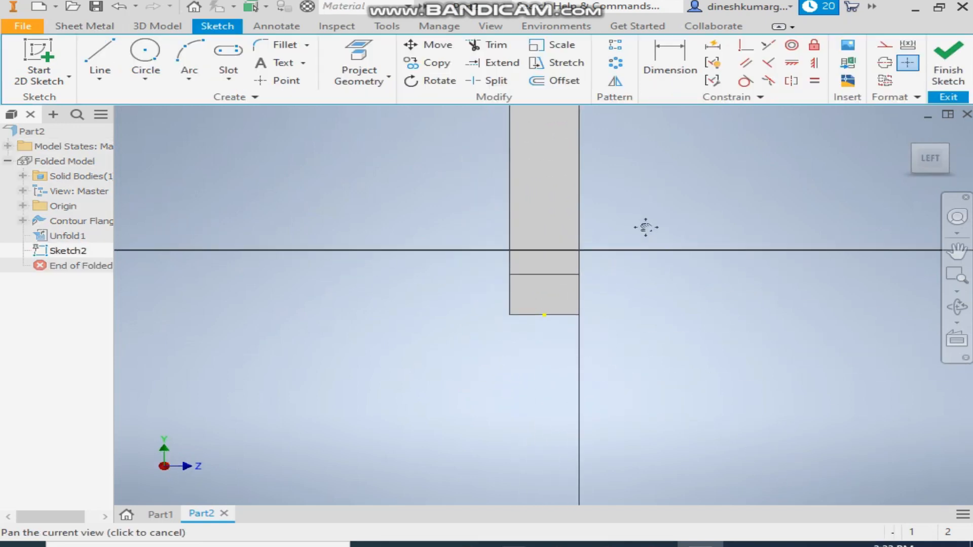
Sketch a horizontal center-to-center slot about 12 mm wide on the strip's middle face
click(228, 53)
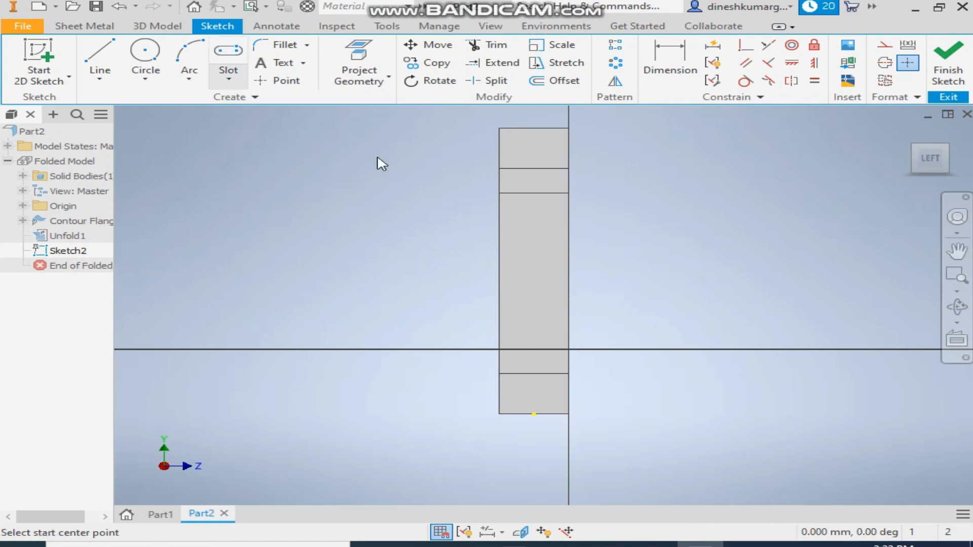
scroll(507, 243, up, 5)
scroll(554, 297, down, 2)
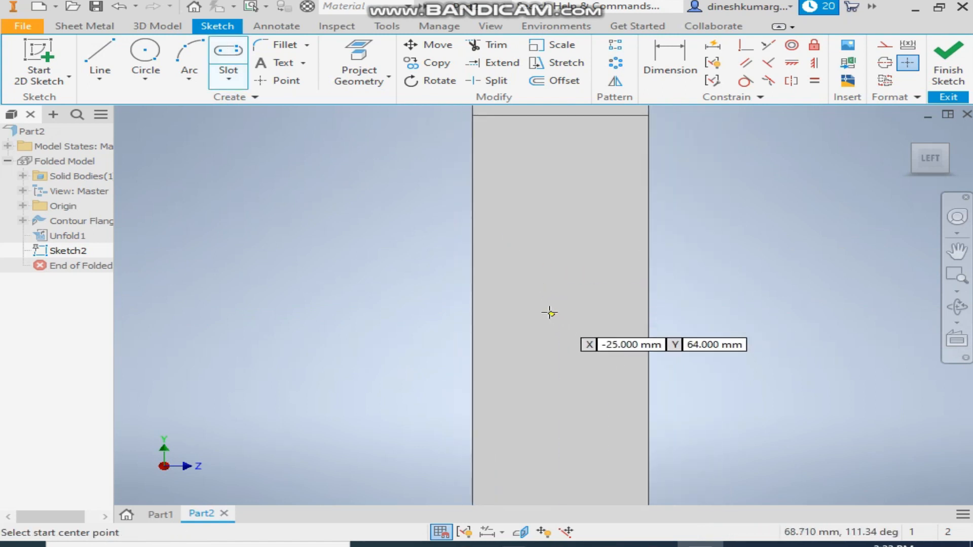
click(540, 329)
click(688, 330)
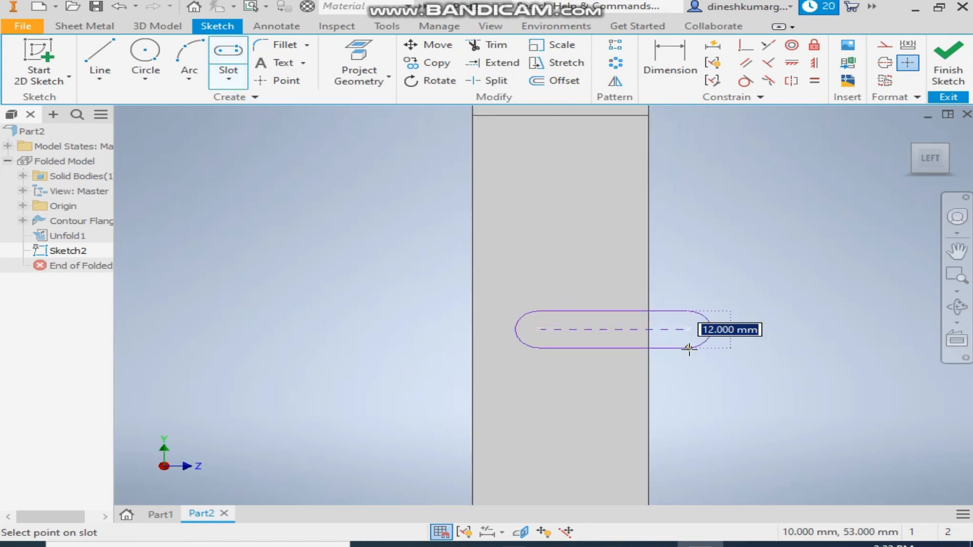
click(688, 348)
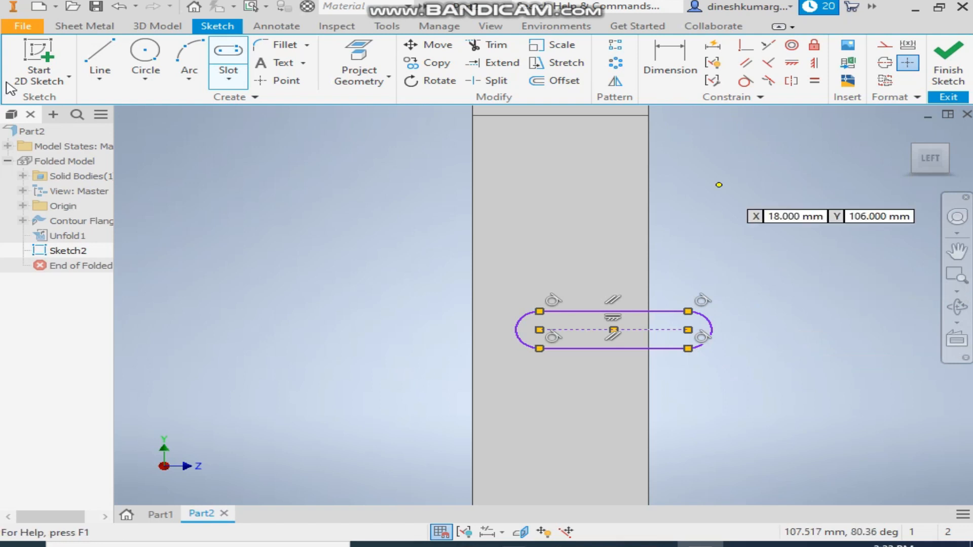
Dimension the horizontal slot's end radius as 3.5 mm
click(670, 63)
click(518, 320)
click(508, 294)
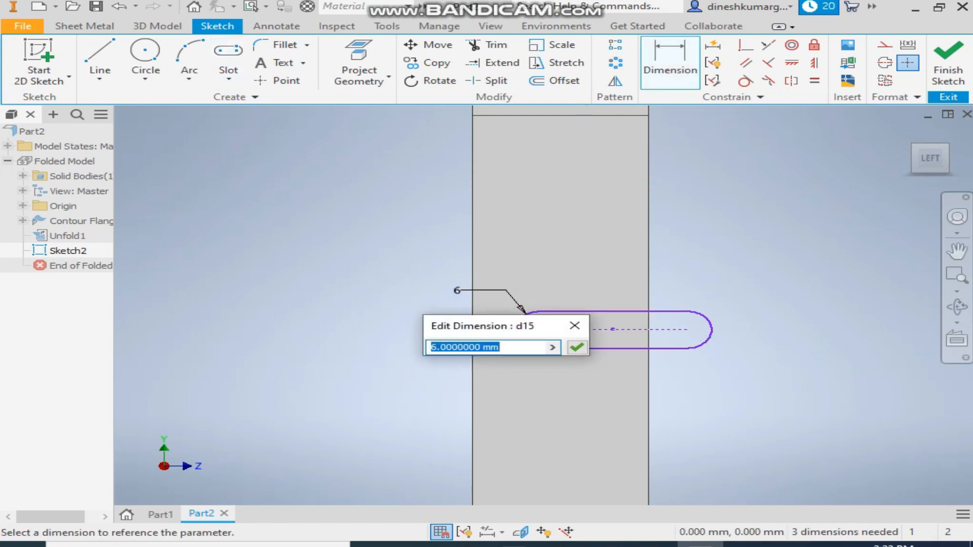
text(3.5)
key(Return)
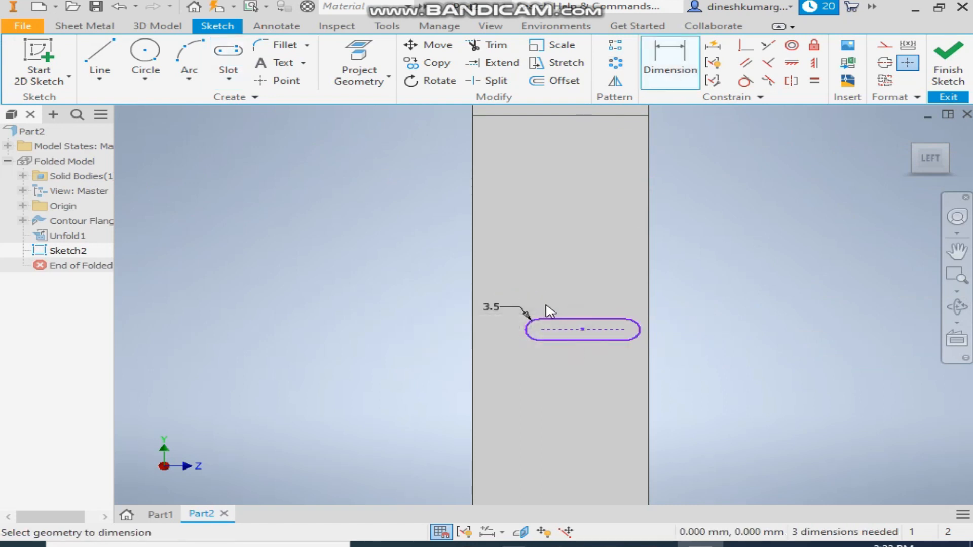
Dimension the horizontal slot's center-to-center distance as 25 mm
click(576, 326)
click(598, 303)
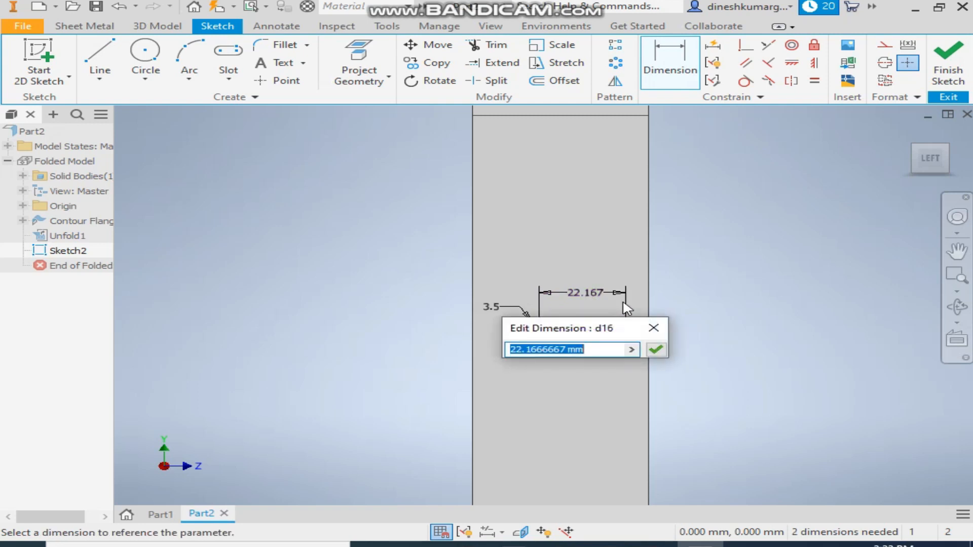
text(25)
key(Return)
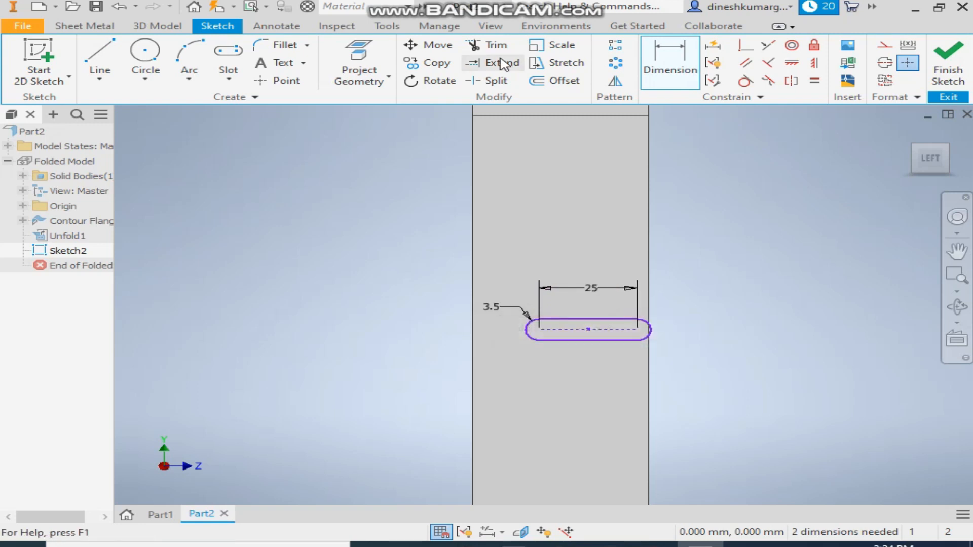
Align the horizontal slot's center vertically with the midpoint of the strip's lower end edge
scroll(662, 235, down, 5)
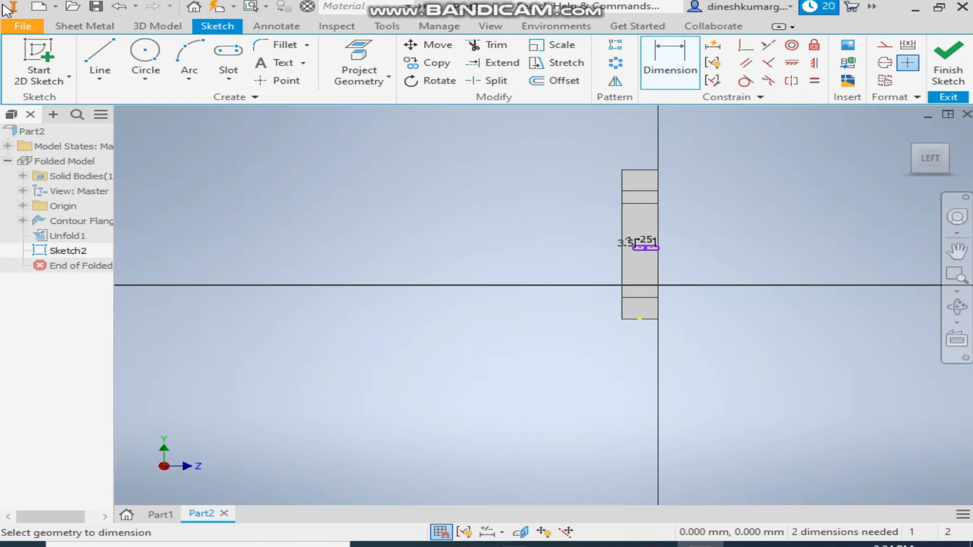
click(745, 46)
click(814, 63)
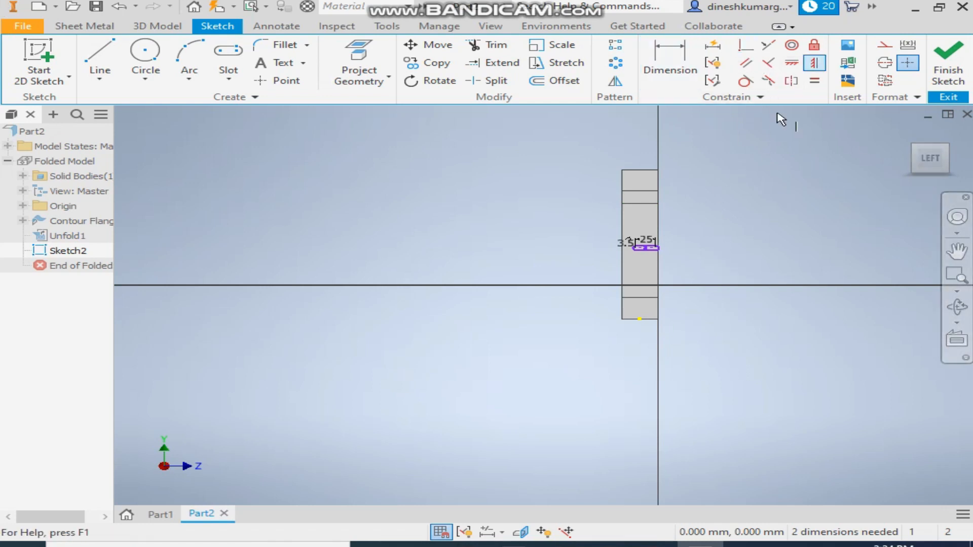
click(645, 248)
scroll(647, 251, up, 3)
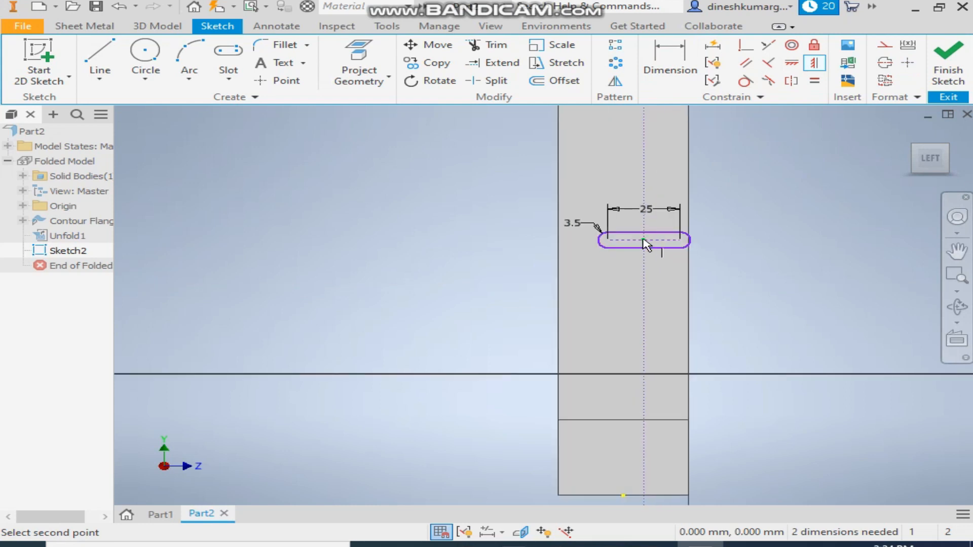
click(644, 240)
Align the horizontal slot's center horizontally with the midpoint of the middle face's long side edge
click(792, 63)
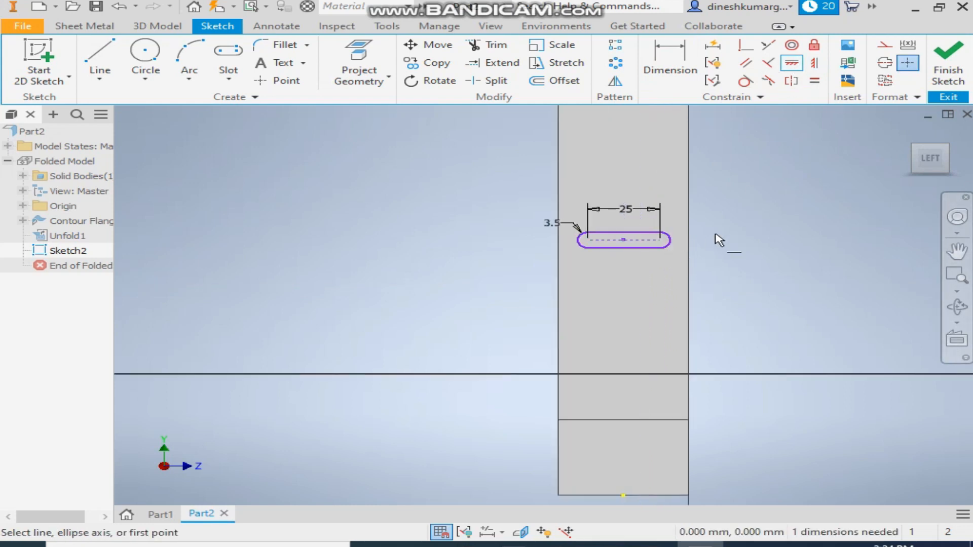
click(690, 228)
click(624, 239)
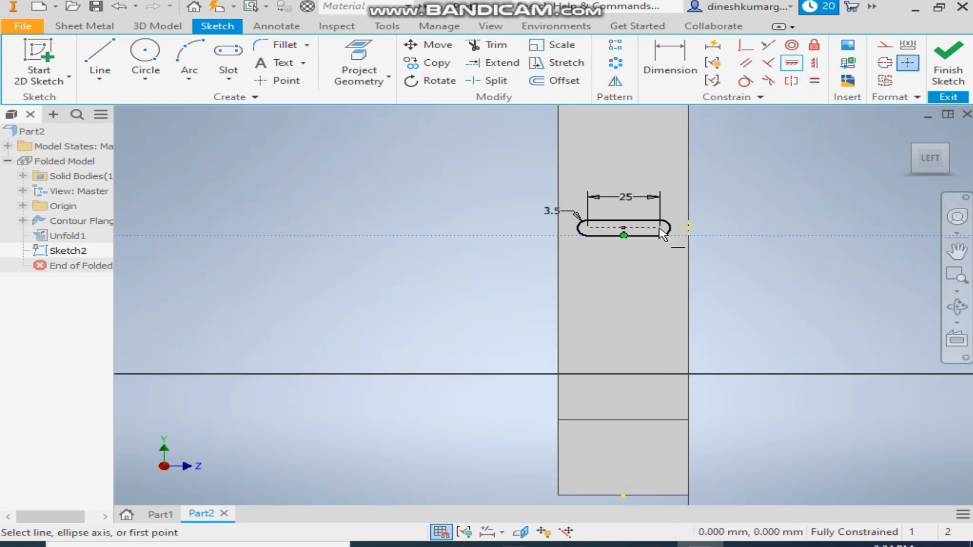
key(Escape)
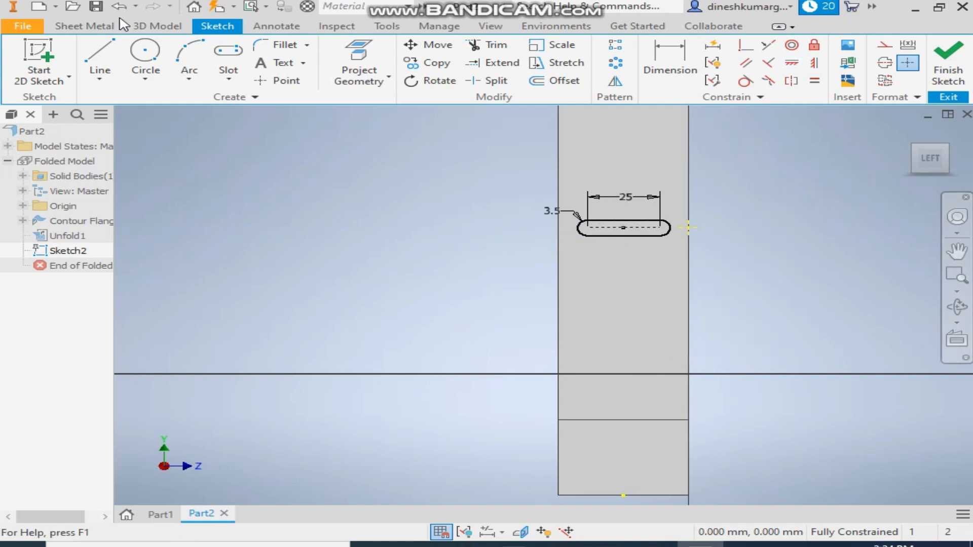
Sketch a vertical center-to-center slot about 14 mm wide, crossing the horizontal slot
click(229, 56)
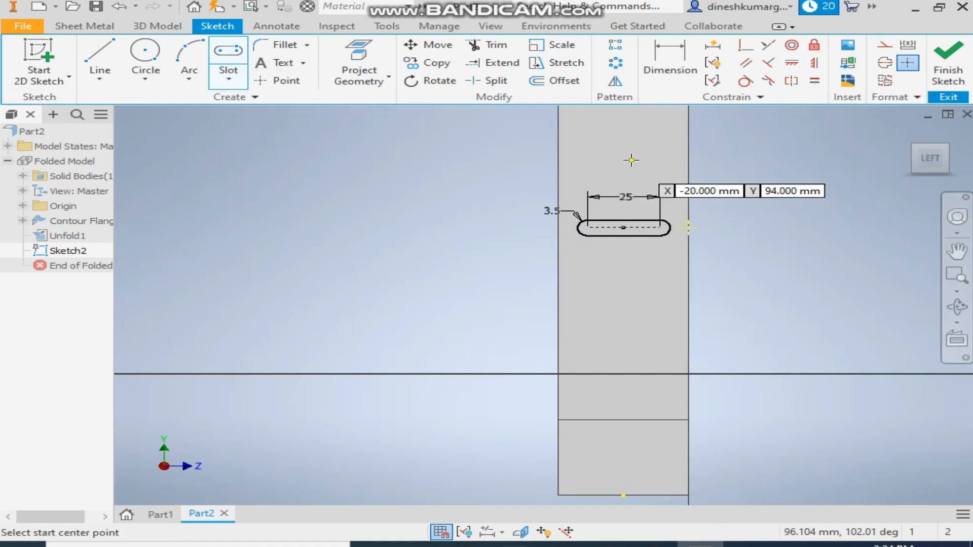
click(631, 160)
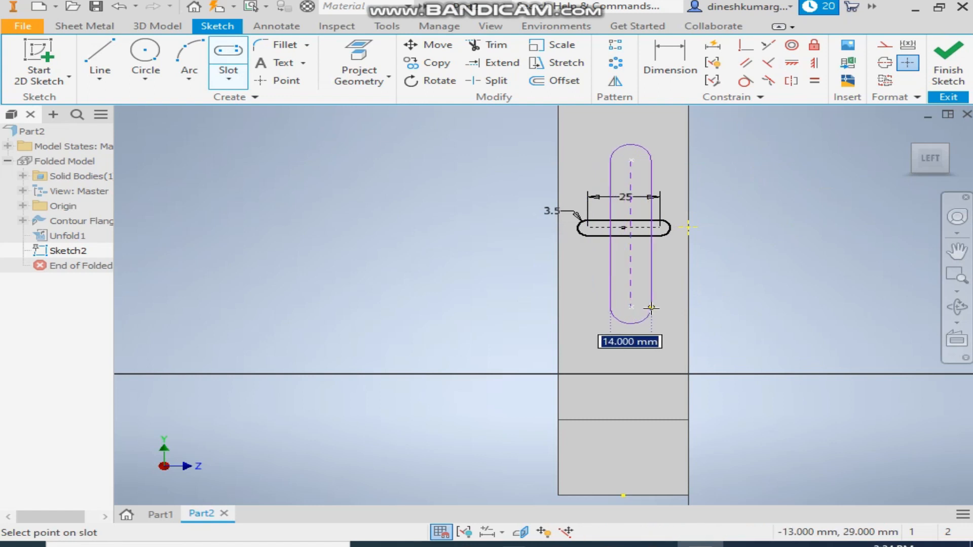
click(651, 308)
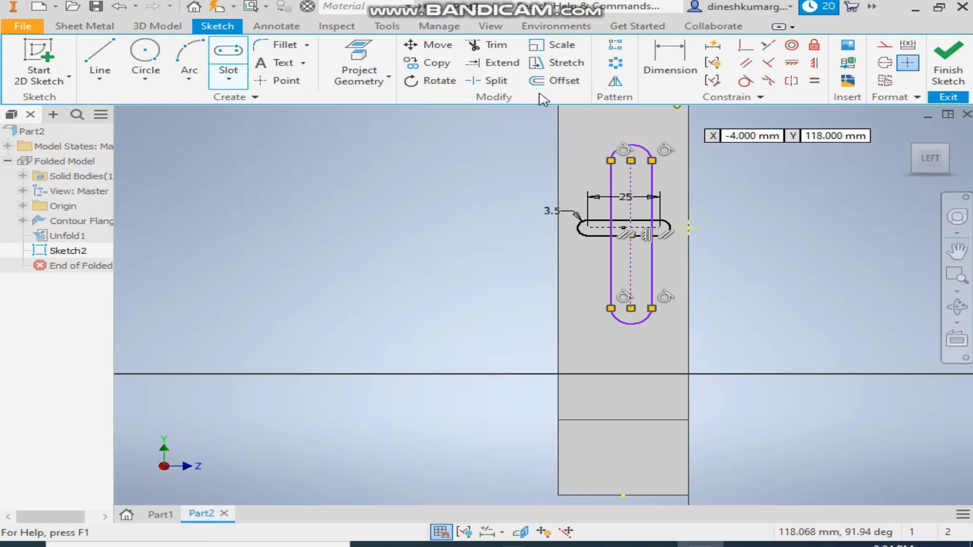
Dimension the vertical slot's end radius as 13.5 mm
click(670, 63)
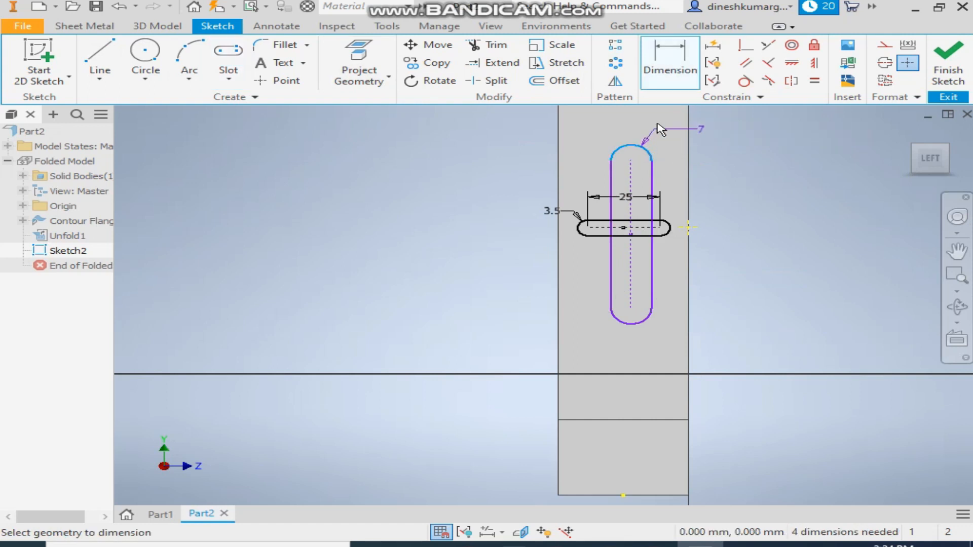
click(659, 126)
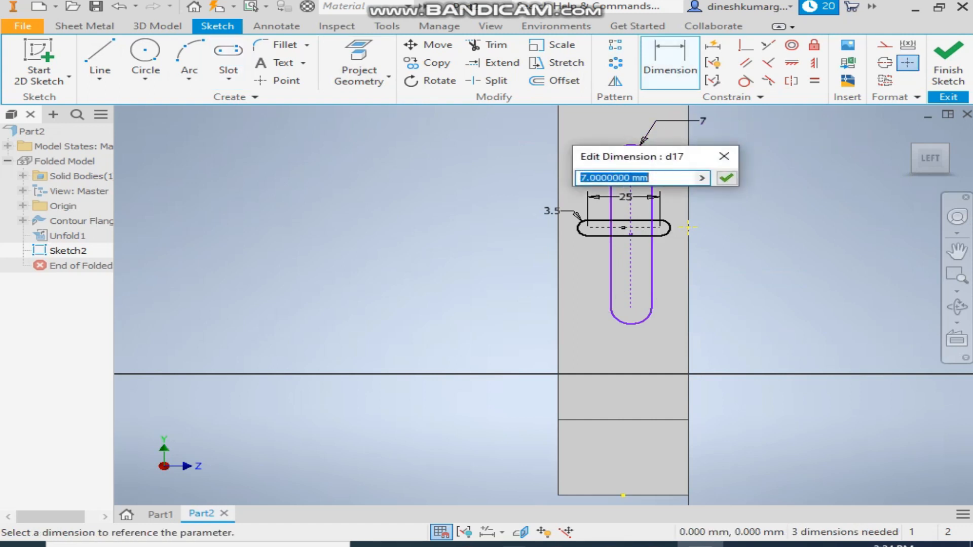
text(13.)
key(Return)
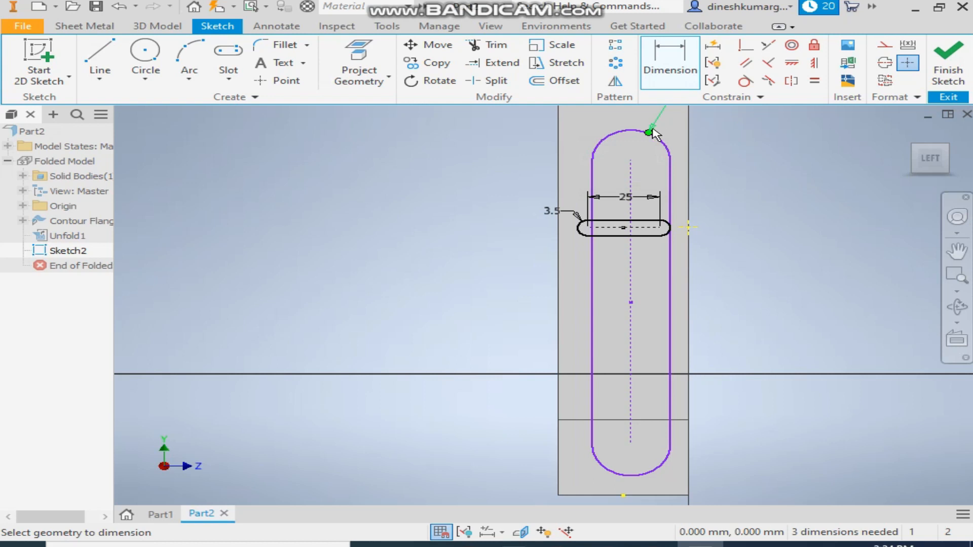
Dimension the vertical slot's center-to-center distance as 60 mm
scroll(652, 133, down, 5)
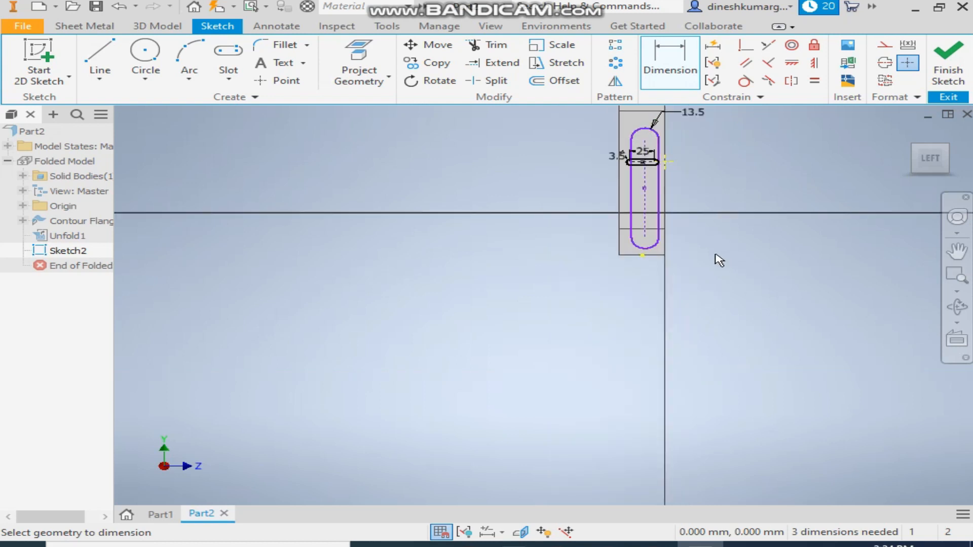
click(644, 207)
click(605, 200)
text(60)
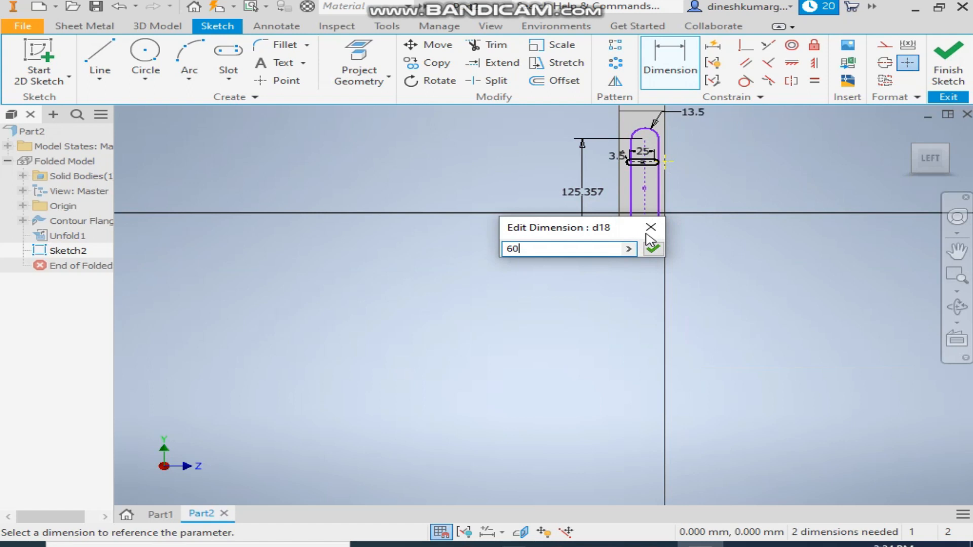
click(654, 248)
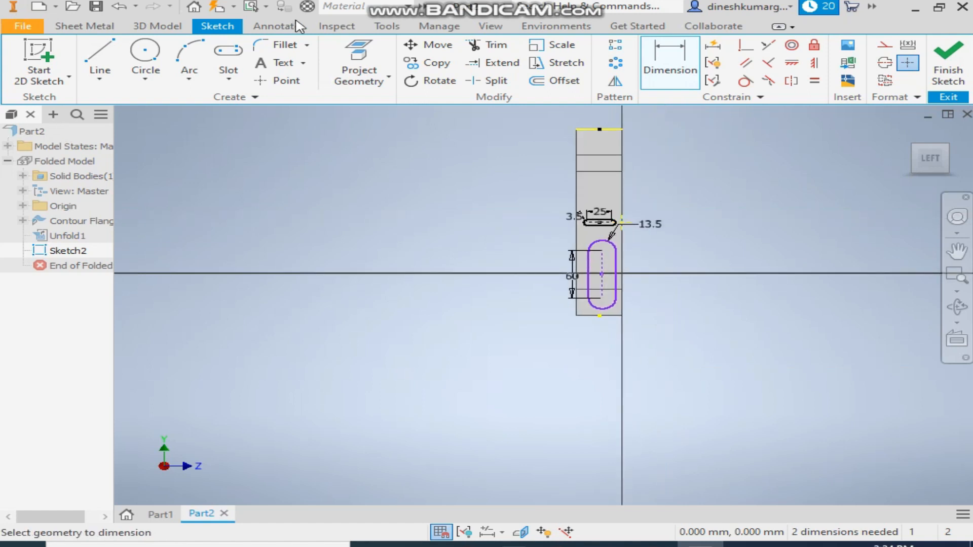
Set the vertical slot's end radius to 6 mm
click(654, 224)
text(6)
key(Return)
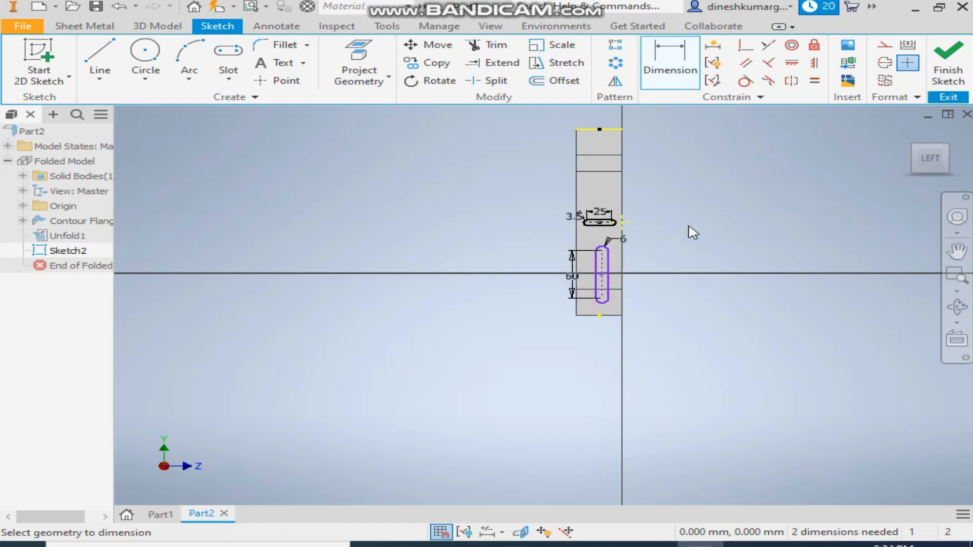
Constrain the vertical slot's center point coincident with the horizontal slot's center point
scroll(544, 236, down, 3)
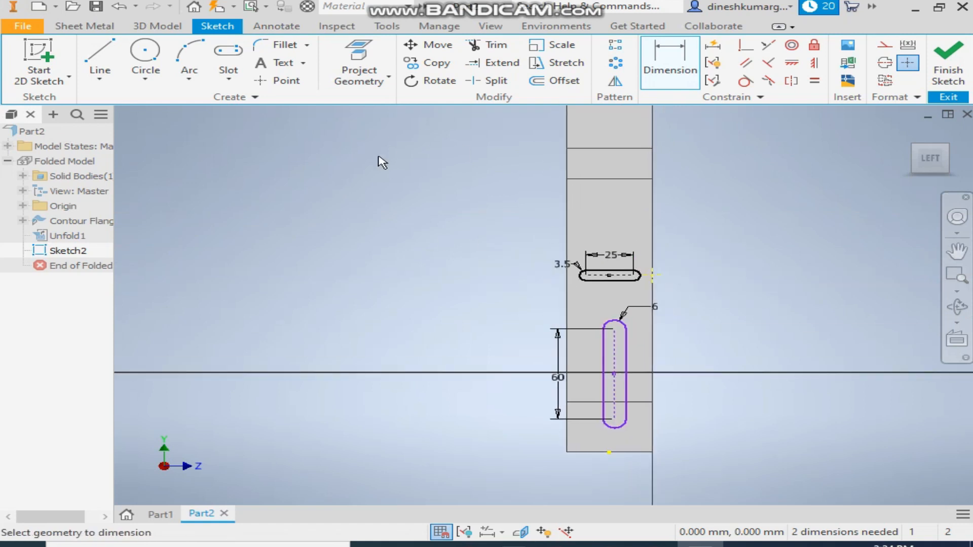
click(747, 47)
click(611, 276)
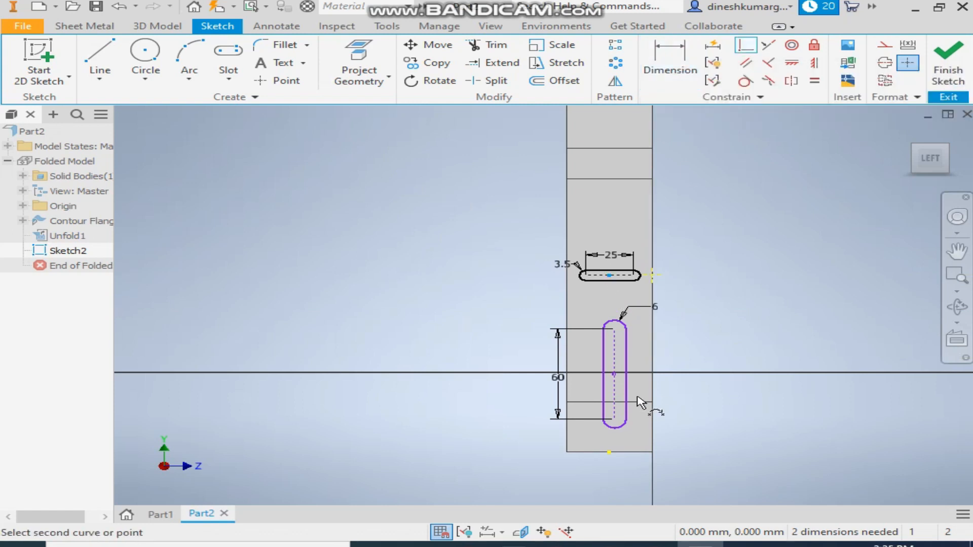
click(624, 385)
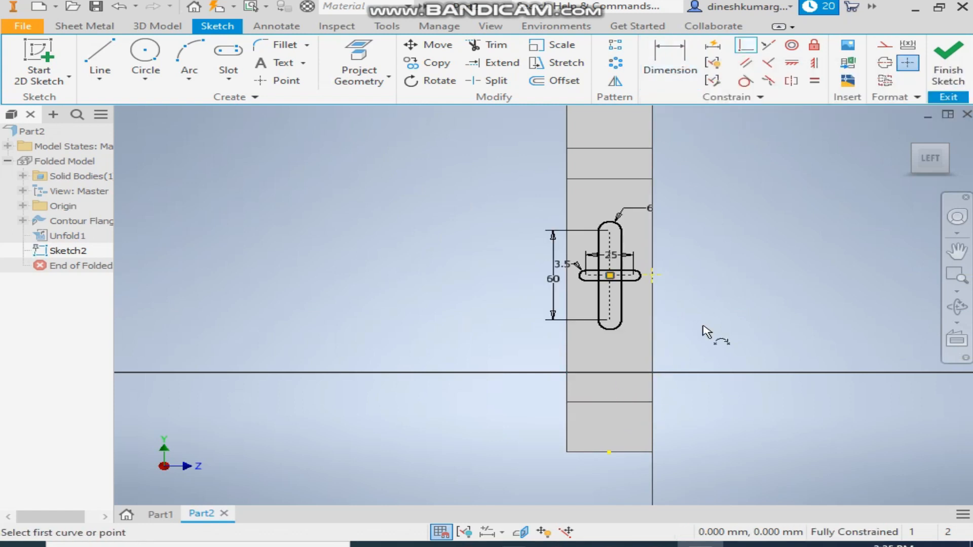
right_click(750, 263)
click(811, 257)
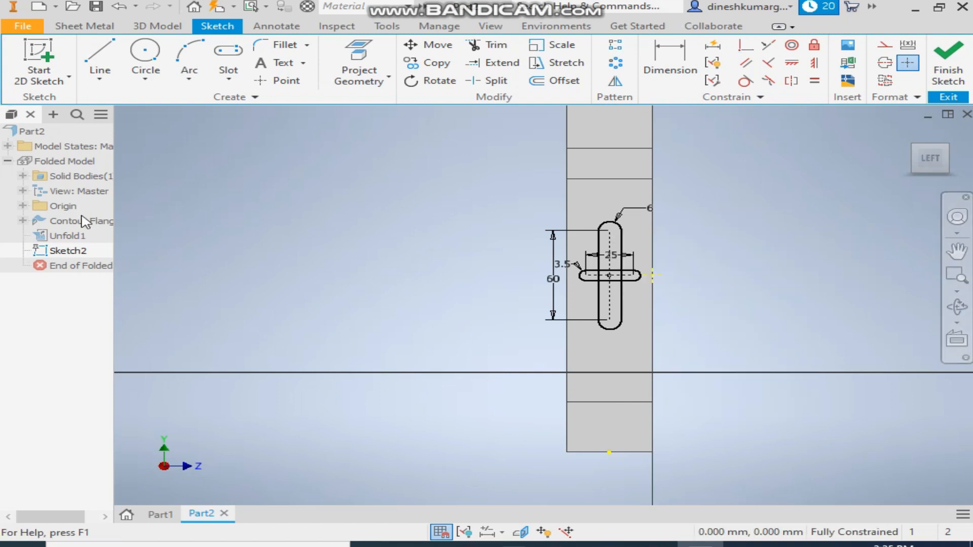
Cut the overlapping slot profiles through the flattened strip, using the sheet thickness as the distance
click(85, 25)
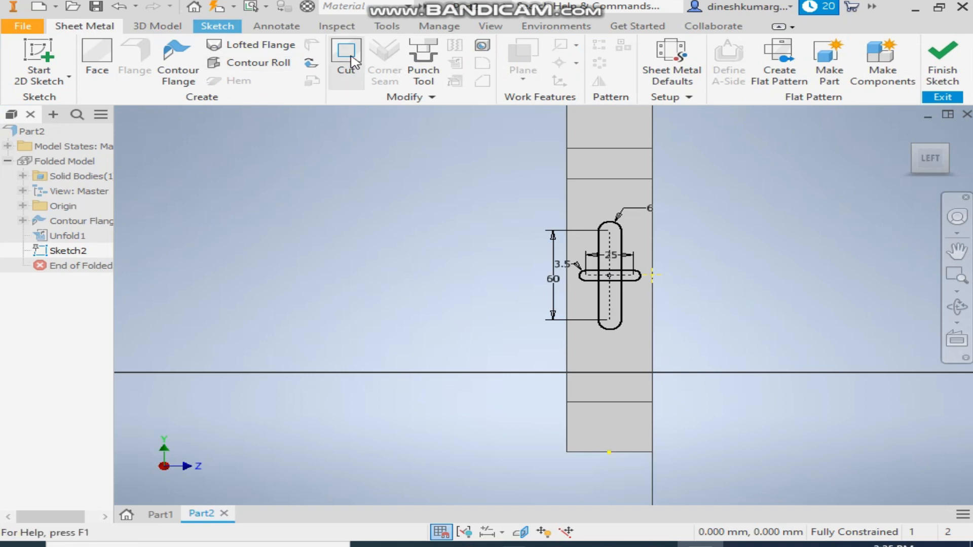
click(346, 56)
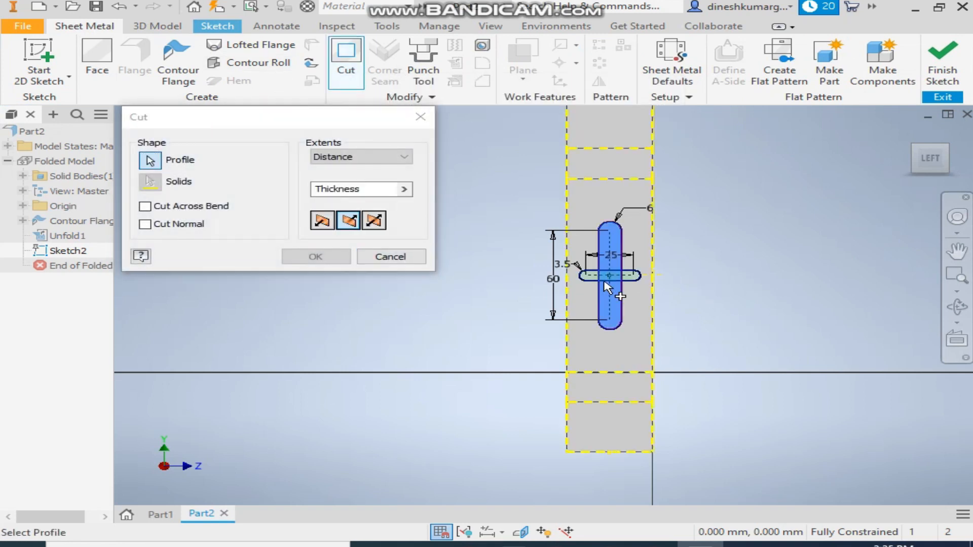
click(606, 288)
click(314, 256)
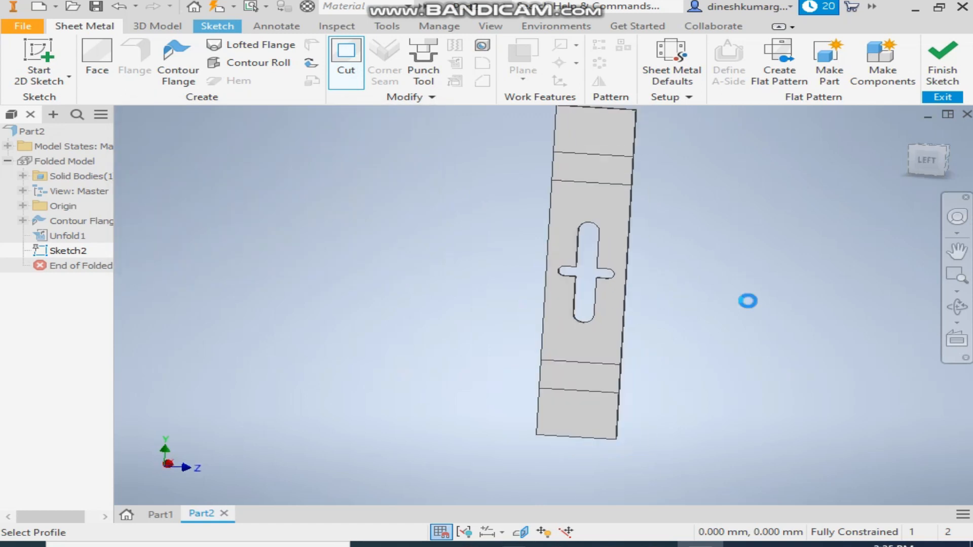
Refold all bends of the strip, using its lower flat end face as the stationary reference
middle_drag(602, 291, 628, 311)
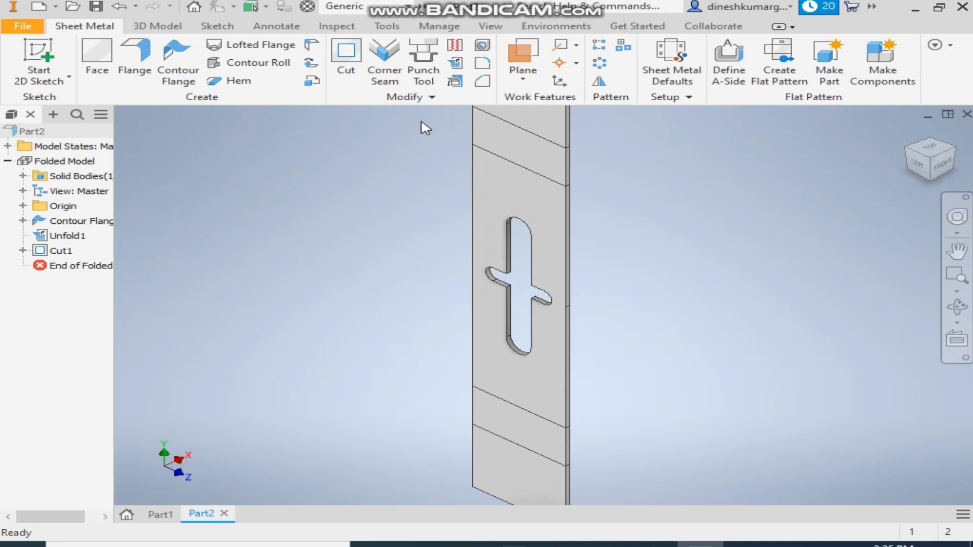
click(455, 81)
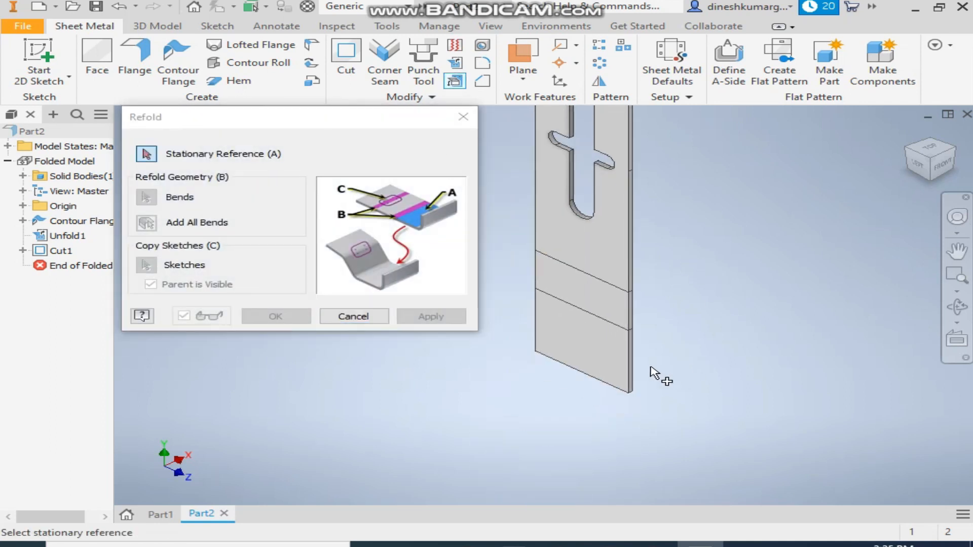
click(596, 344)
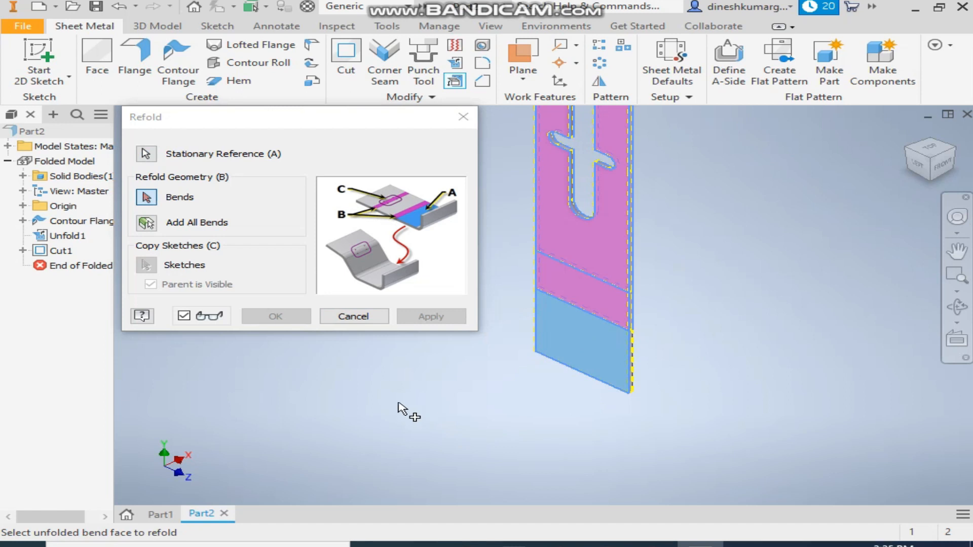
click(145, 224)
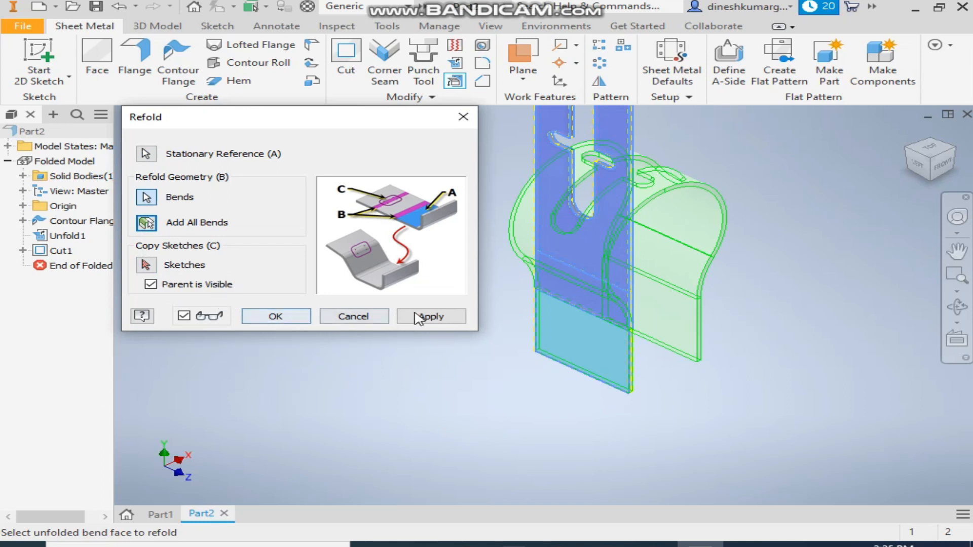
click(275, 319)
middle_drag(442, 326, 354, 394)
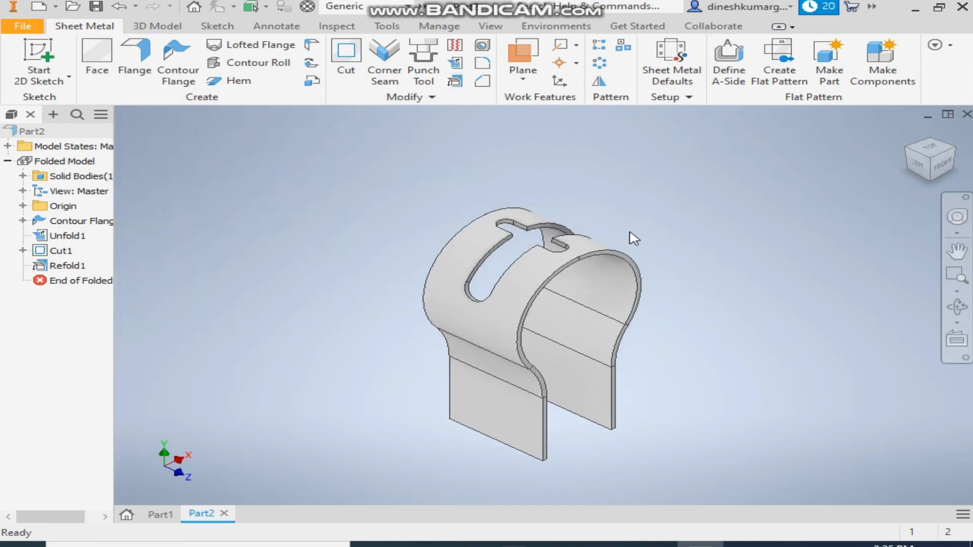
scroll(554, 297, up, 1)
middle_drag(554, 298, 558, 243)
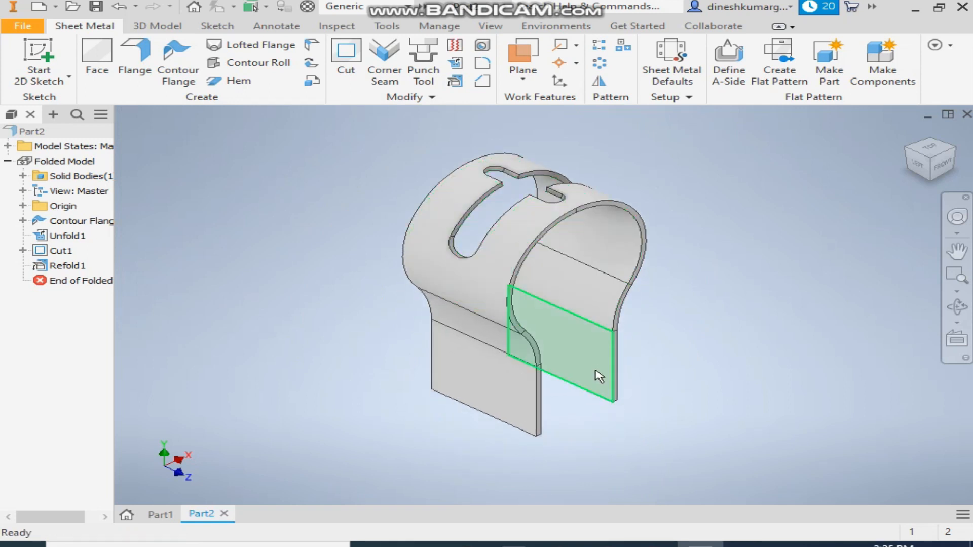
middle_drag(506, 399, 533, 341)
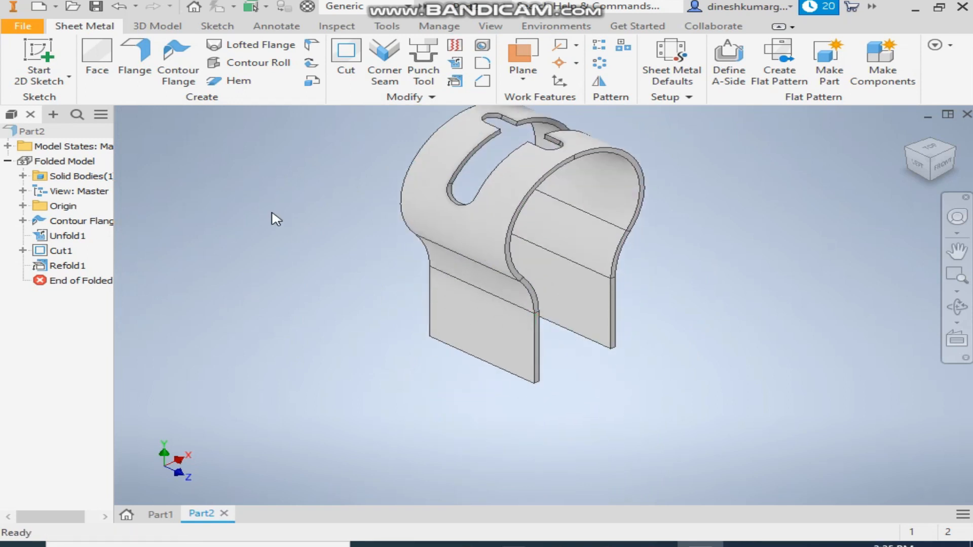
click(179, 56)
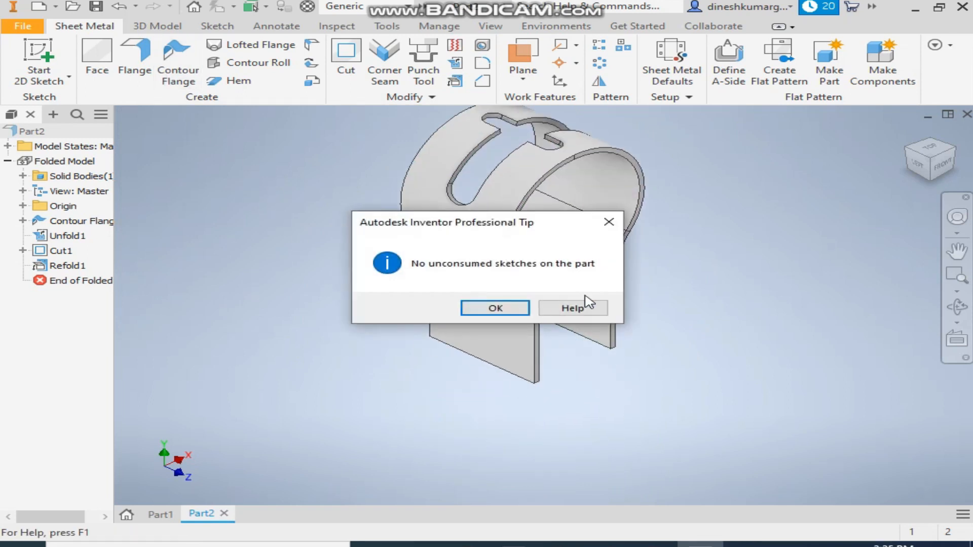
click(608, 222)
Set up 25 mm flanges at 90 degrees on the four vertical side edges of the clamp's two legs
click(134, 56)
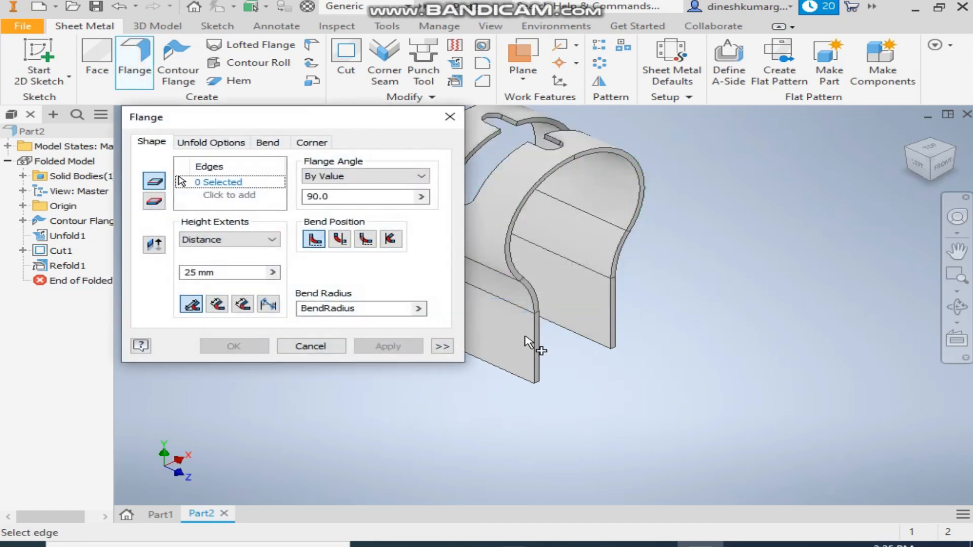
click(540, 370)
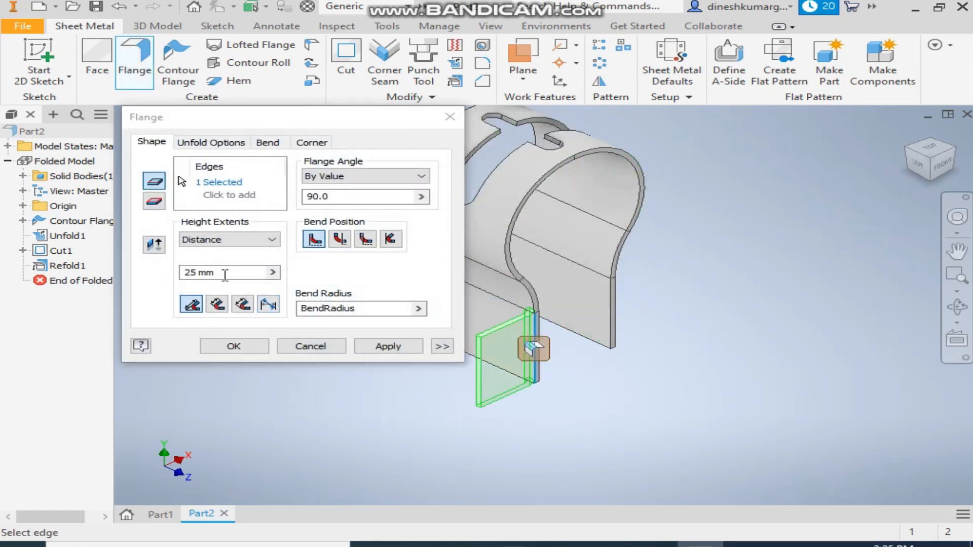
drag(225, 274, 177, 280)
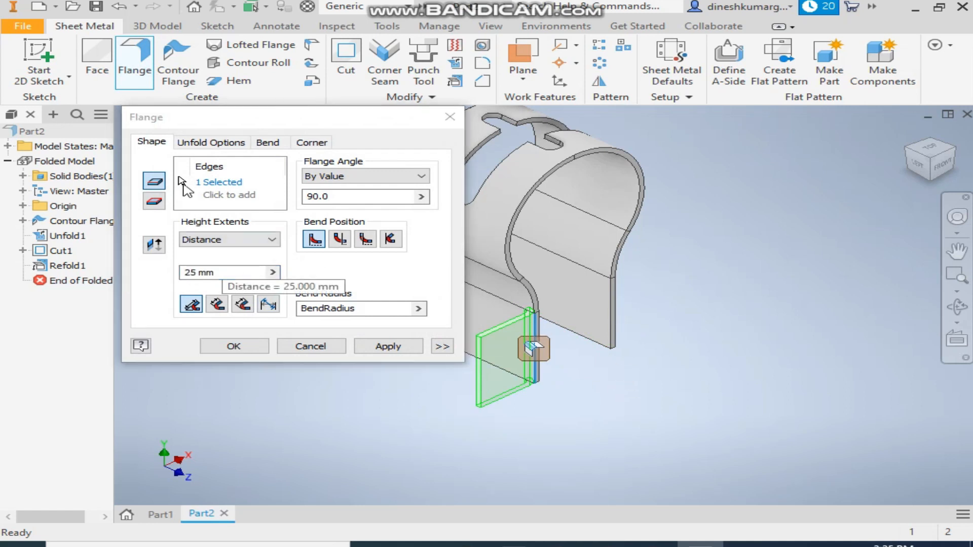
click(615, 340)
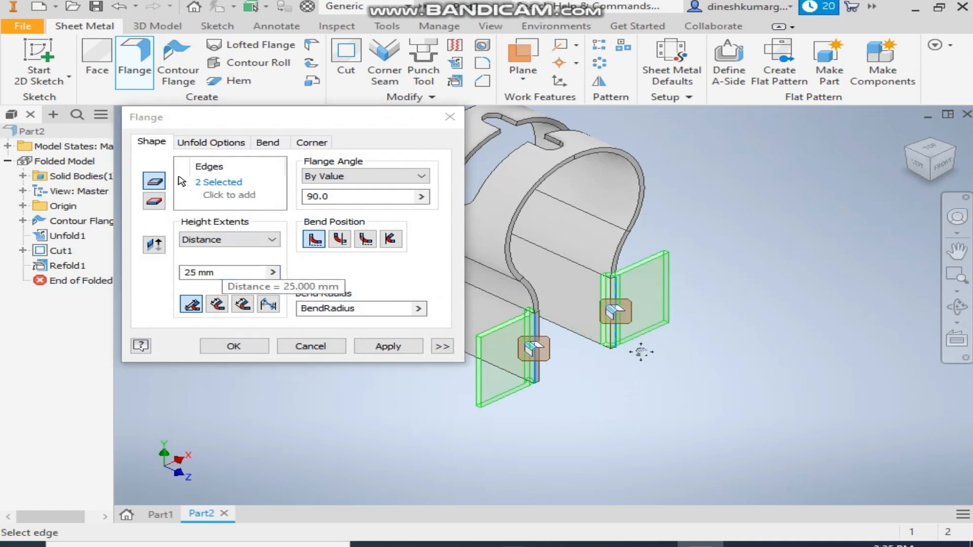
middle_drag(641, 352, 905, 386)
click(704, 335)
drag(961, 152, 957, 150)
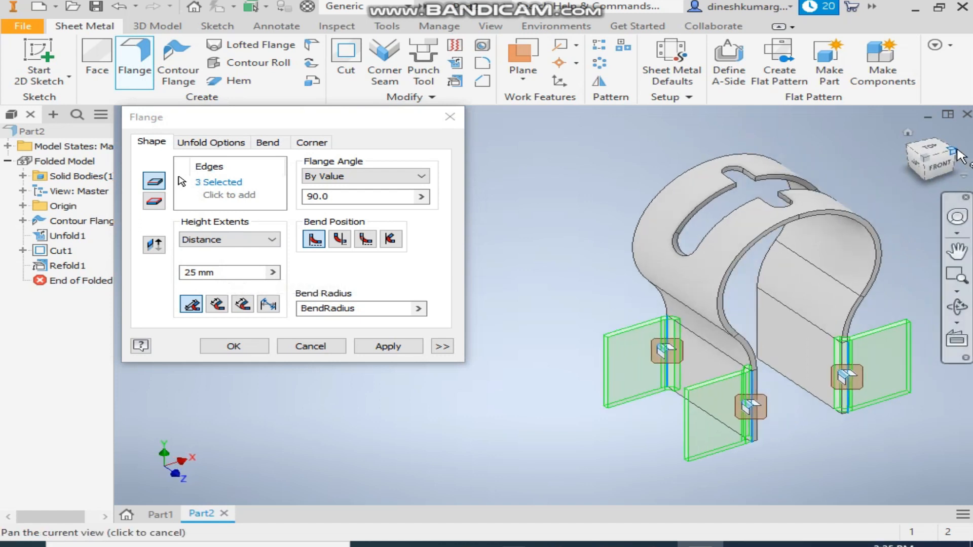
click(650, 381)
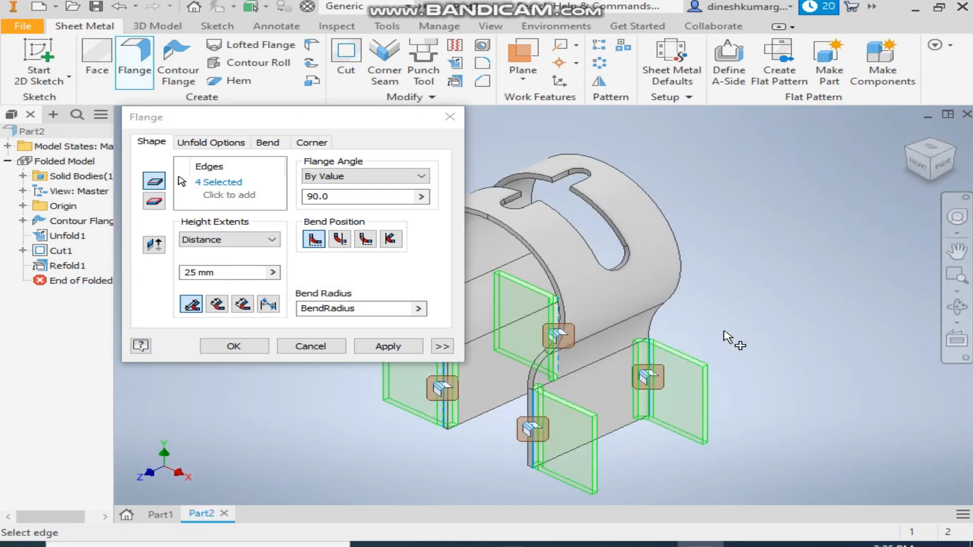
Set the bend position so the bends start from the adjacent face, and create the four flanges
click(930, 148)
scroll(573, 225, up, 5)
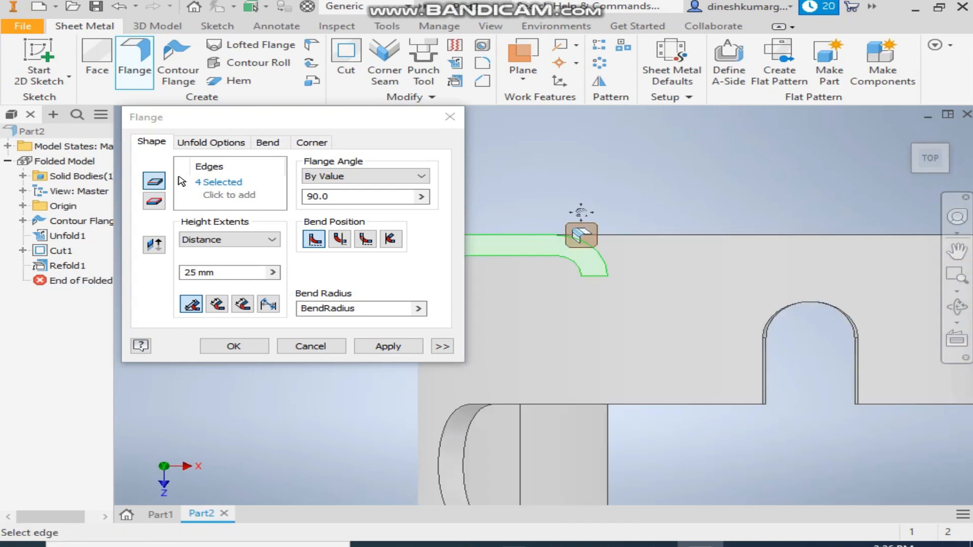
middle_drag(572, 227, 733, 202)
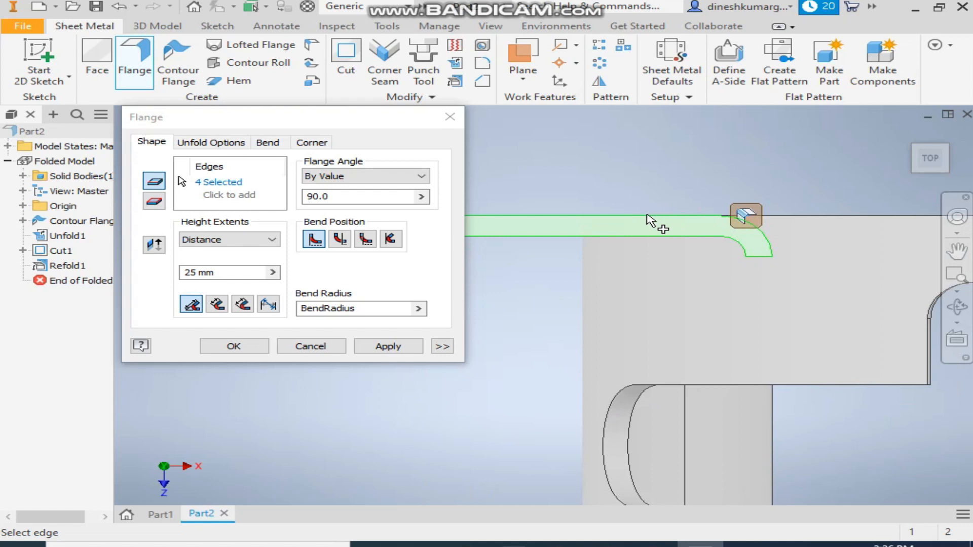
click(340, 238)
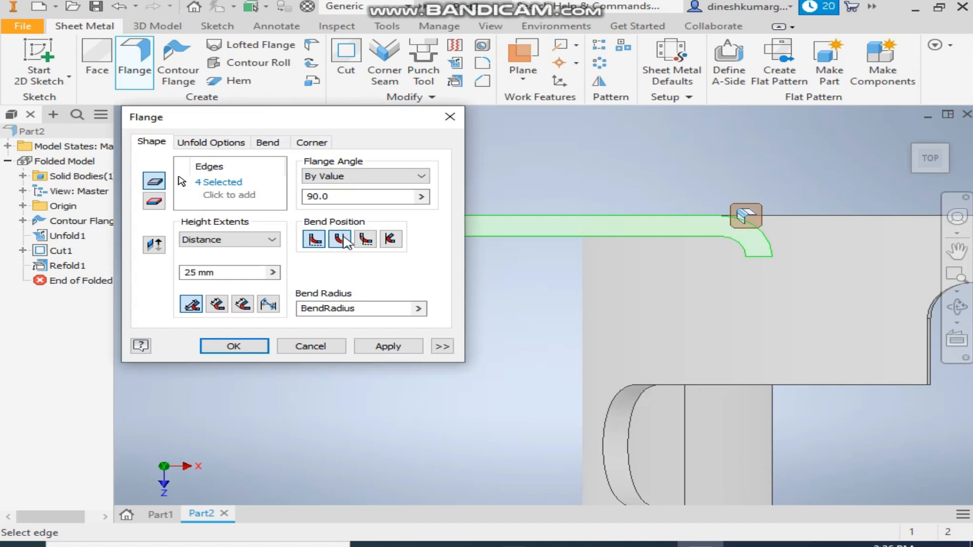
scroll(494, 248, down, 3)
scroll(507, 253, down, 5)
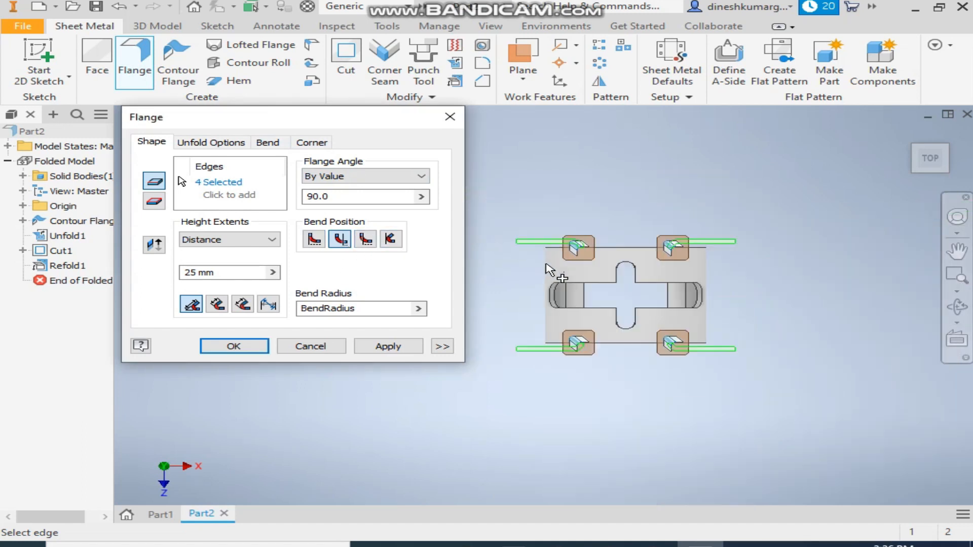
scroll(544, 349, up, 5)
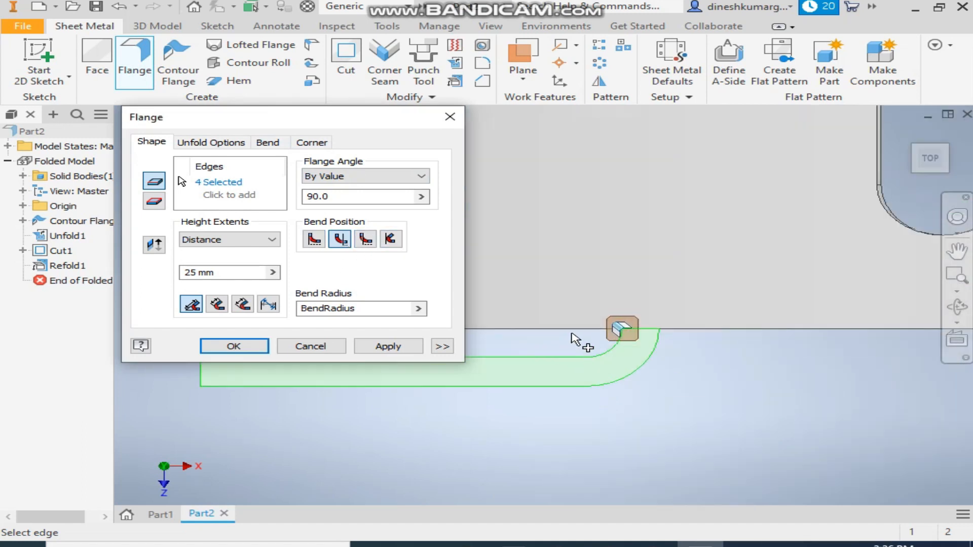
click(234, 346)
Start a sketch on the front face of the left flange and draw a circle near its middle
scroll(813, 284, down, 5)
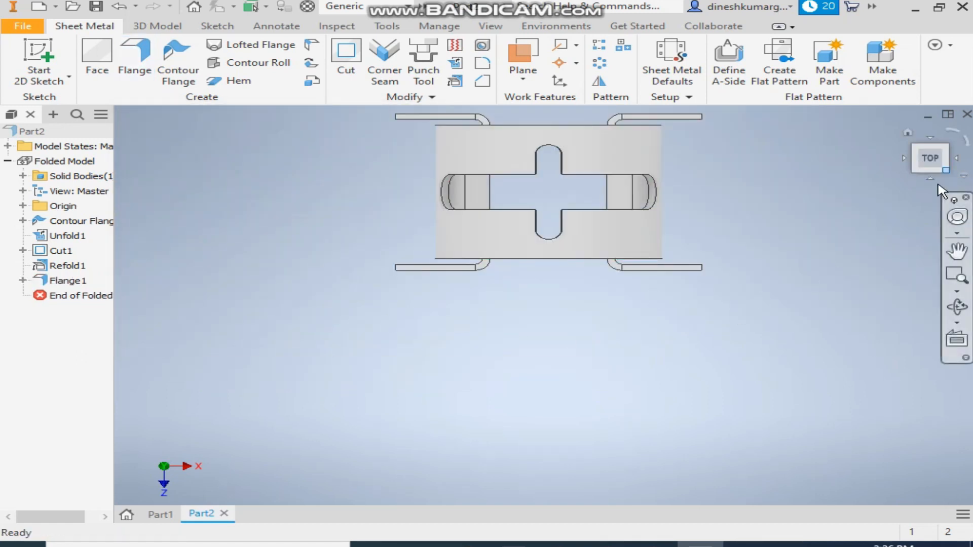
click(934, 179)
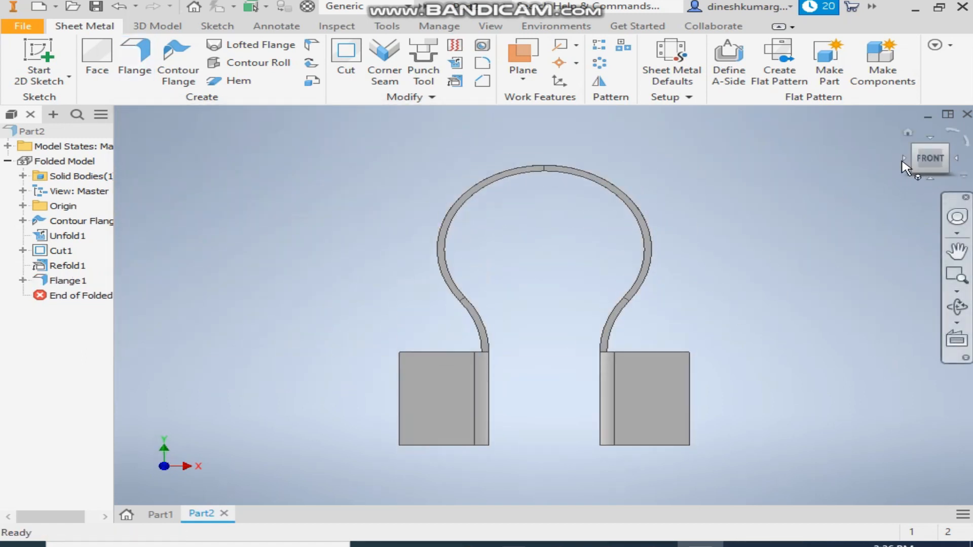
click(446, 404)
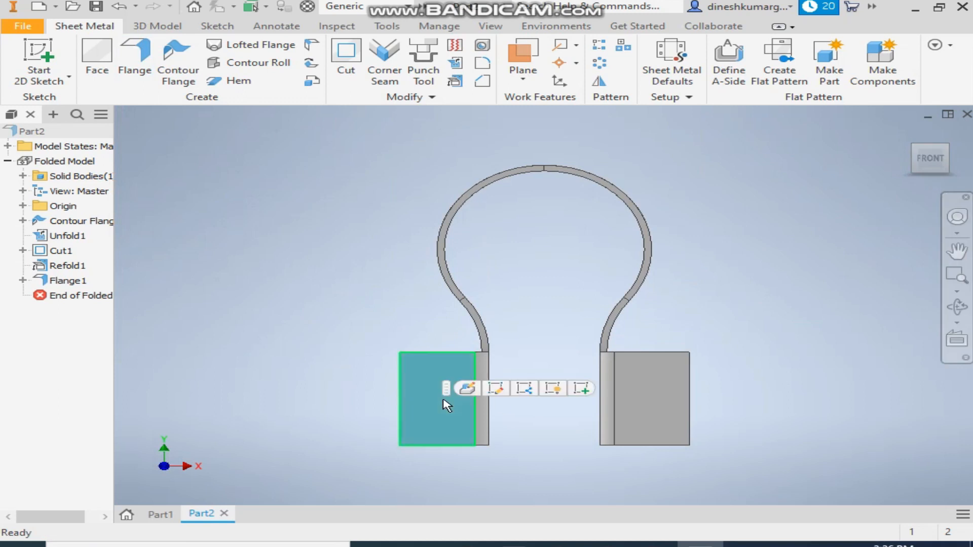
click(581, 388)
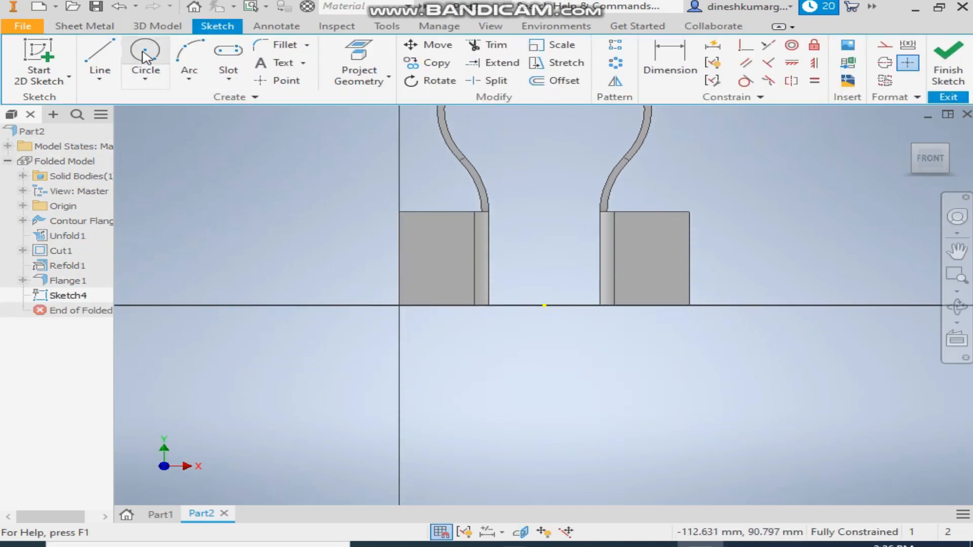
click(145, 55)
click(435, 255)
click(435, 274)
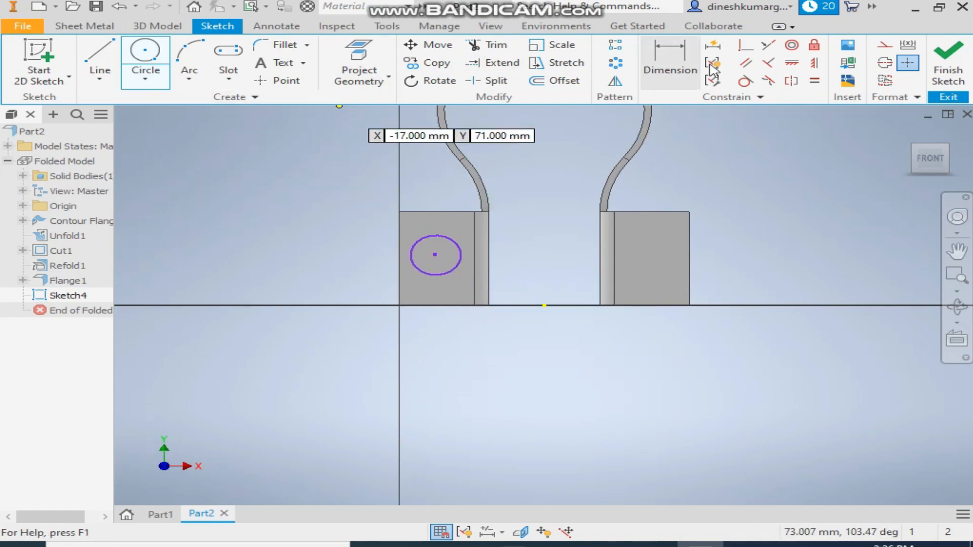
Dimension the circle's diameter as 7 mm
click(670, 60)
click(459, 262)
click(359, 231)
text(7)
key(Return)
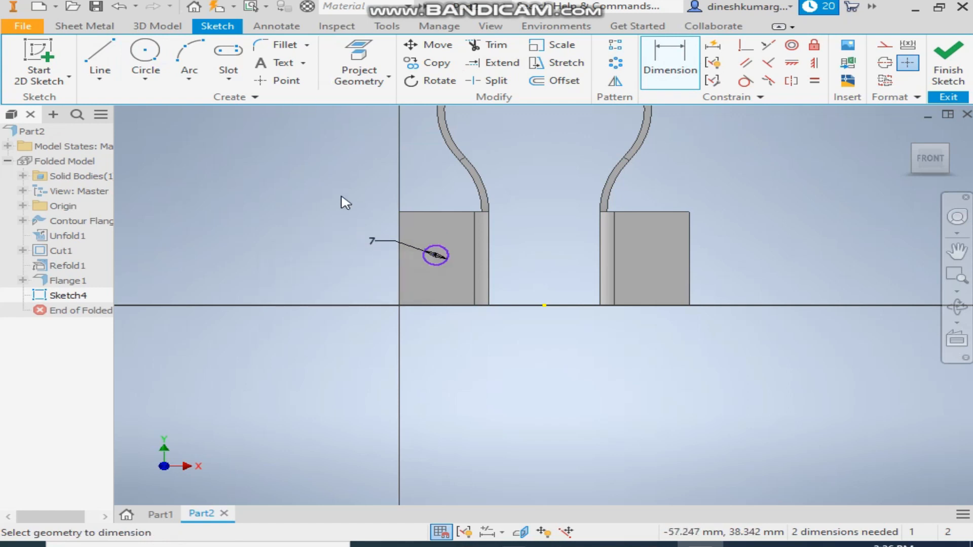
Align the circle's center horizontally with the leg-side edge's midpoint and vertically with the flange's top edge midpoint
click(792, 63)
click(435, 255)
click(489, 259)
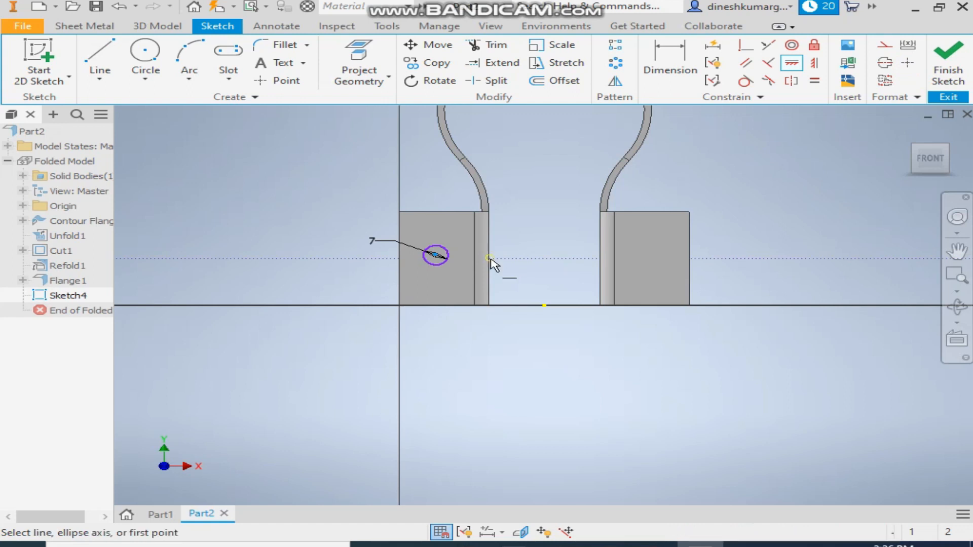
click(814, 63)
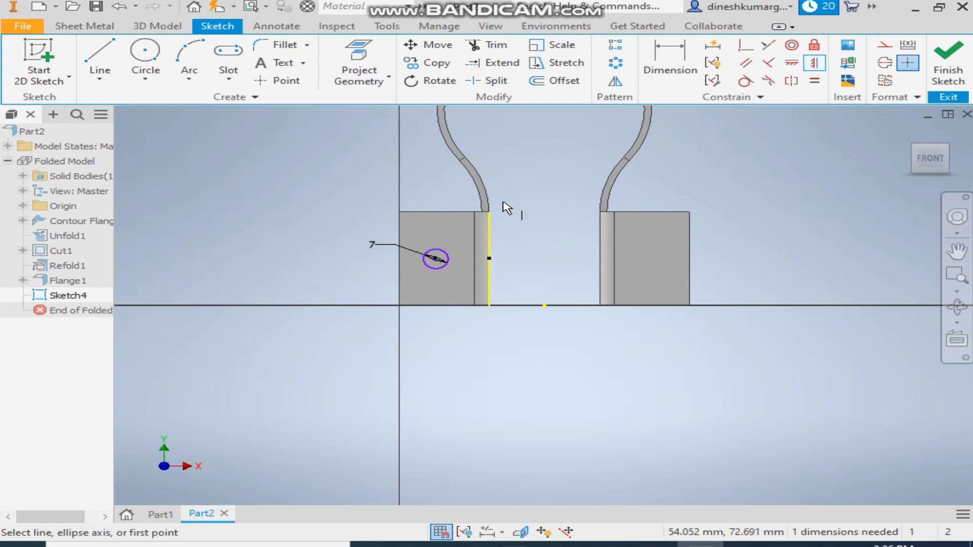
click(437, 212)
click(436, 259)
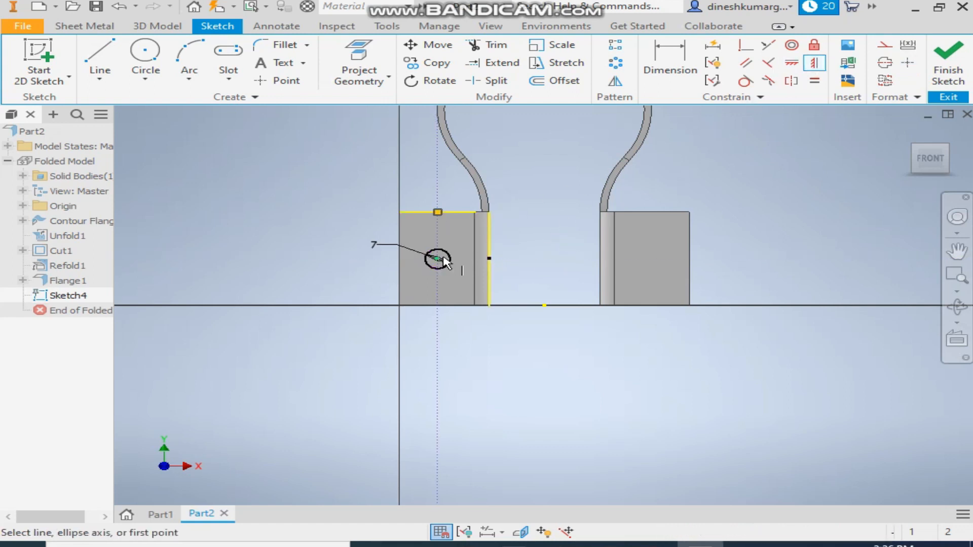
right_click(571, 239)
key(Escape)
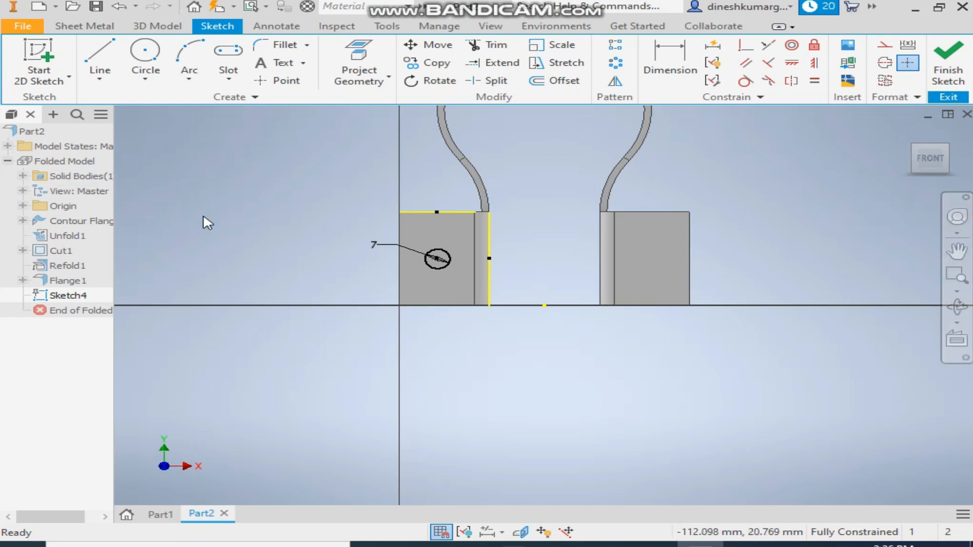
click(160, 27)
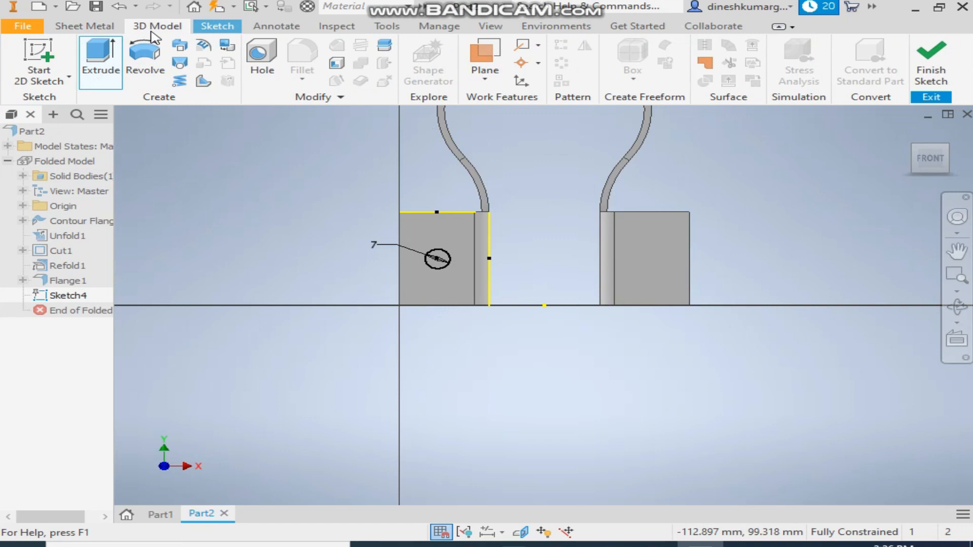
click(108, 32)
click(217, 26)
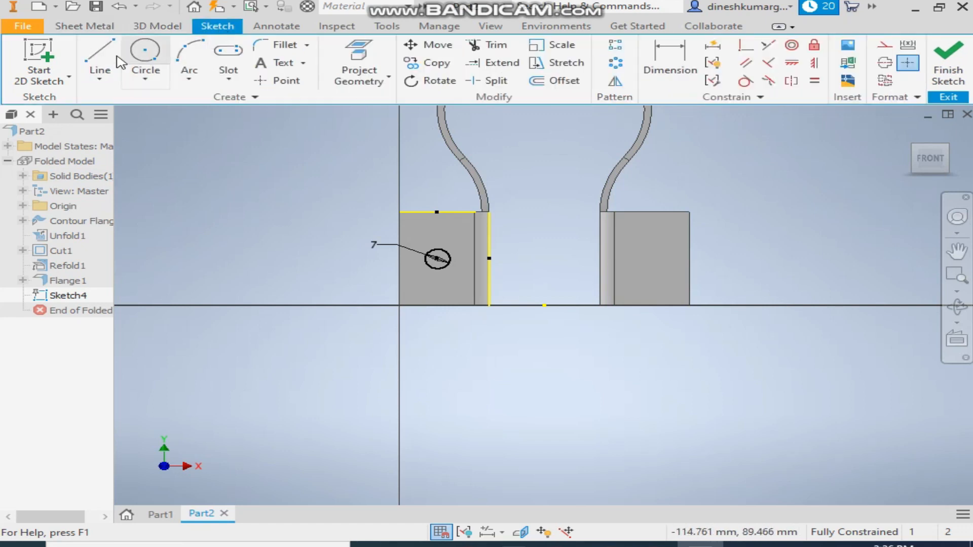
Draw a vertical line upward from the sketch origin between the two legs and make it a centerline
click(100, 58)
click(544, 305)
click(544, 183)
right_click(587, 203)
click(644, 200)
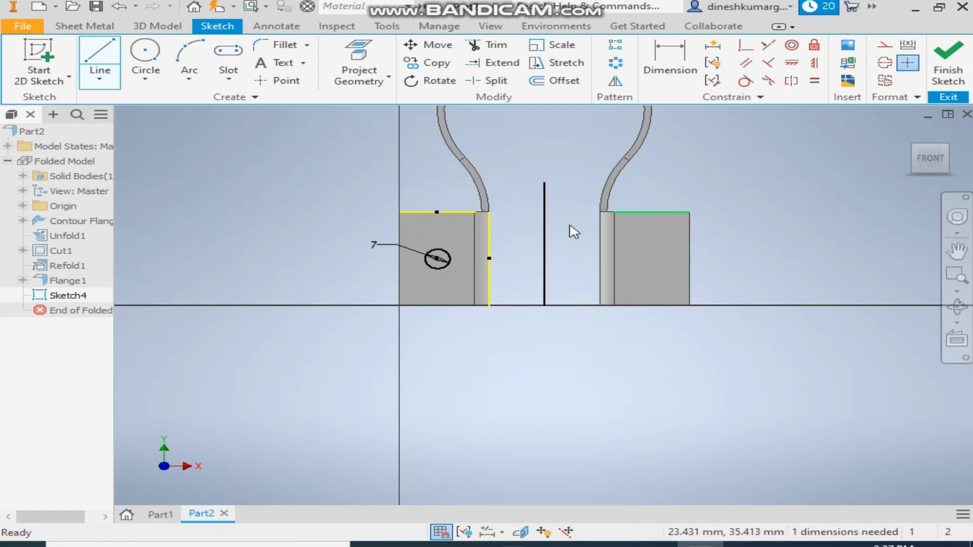
right_click(544, 234)
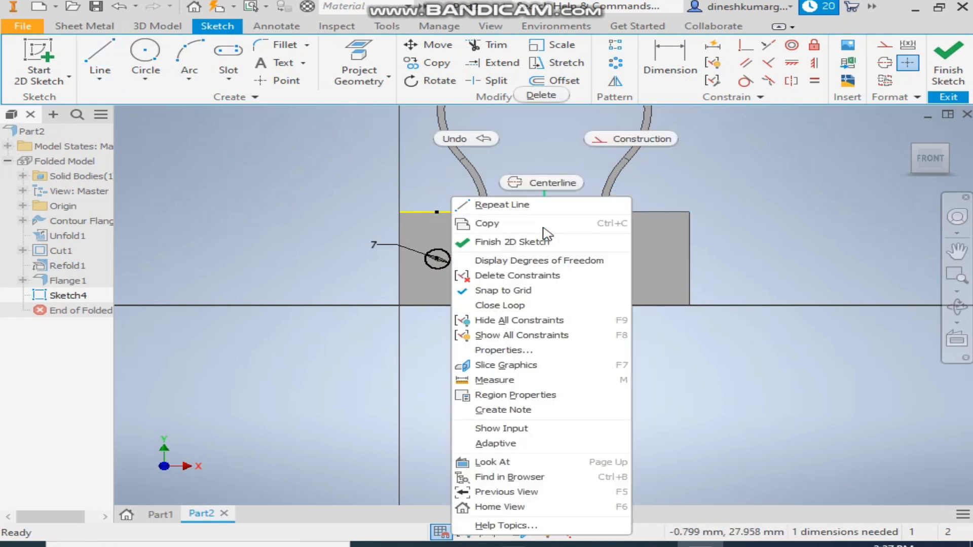
click(545, 183)
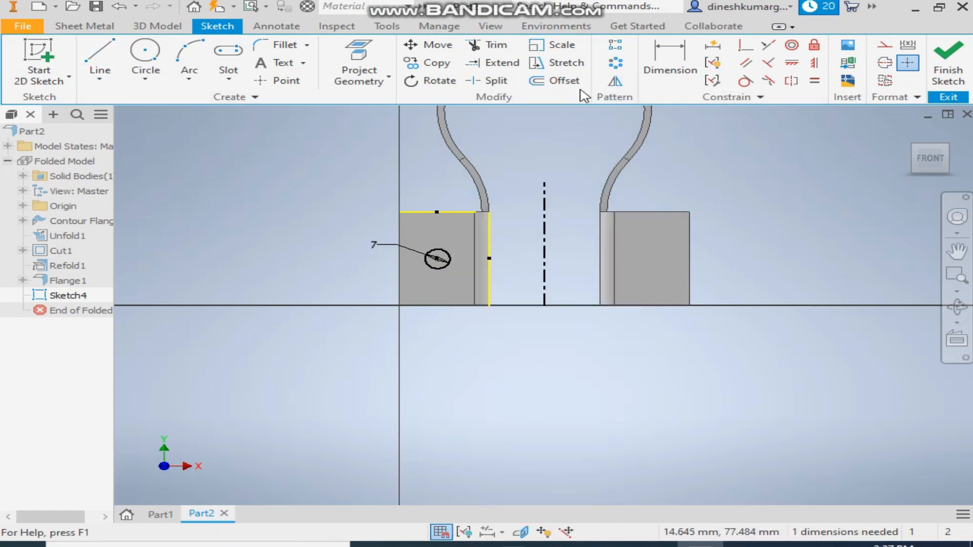
Mirror the 7 mm circle across the vertical centerline onto the right flange
click(615, 81)
click(437, 259)
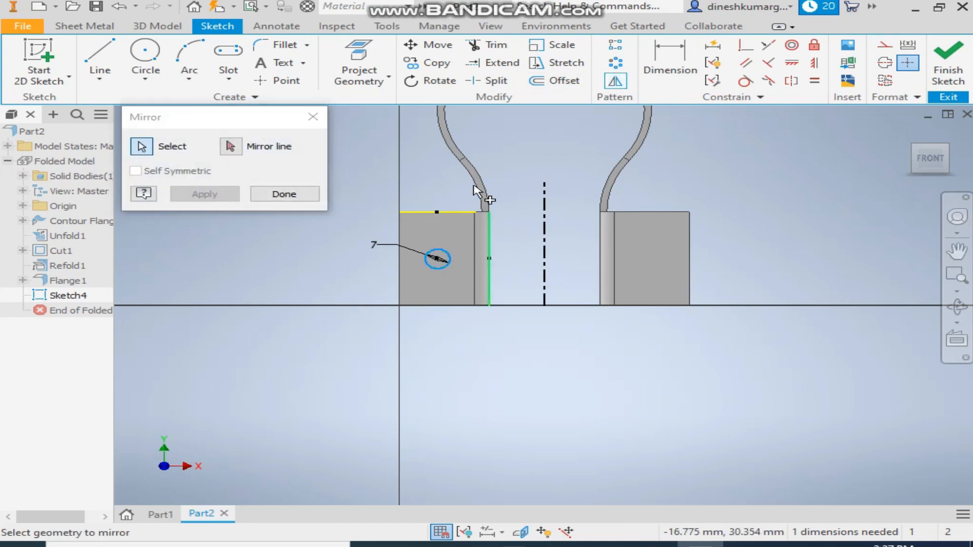
click(232, 146)
click(546, 238)
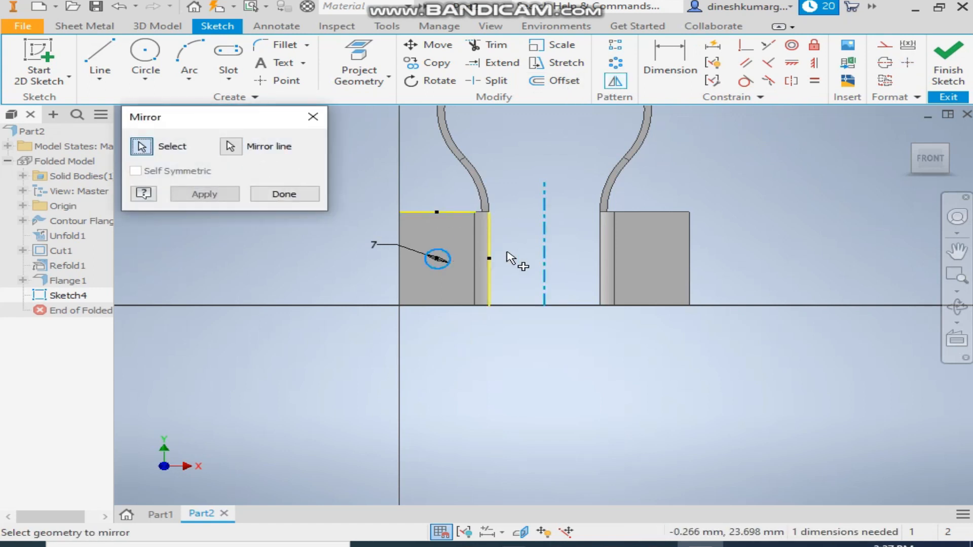
click(219, 198)
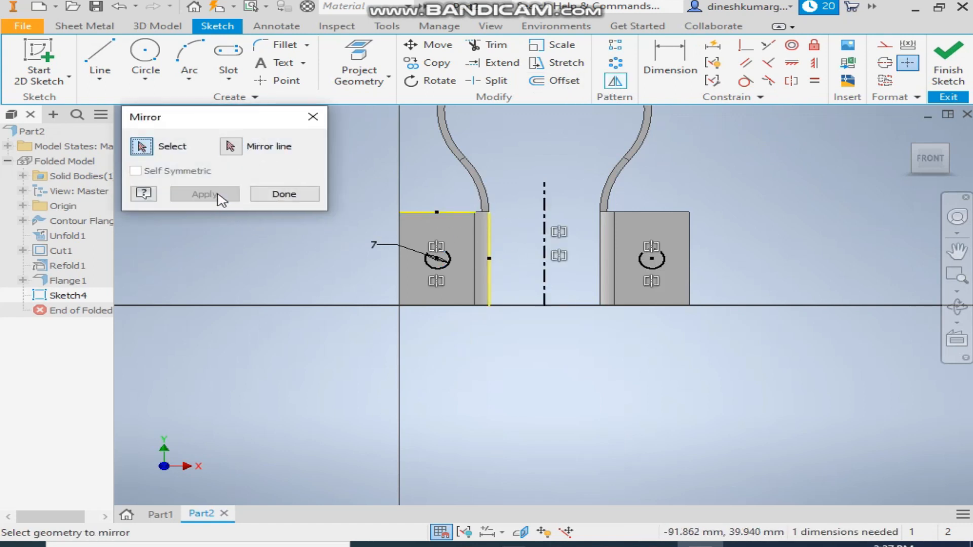
click(283, 193)
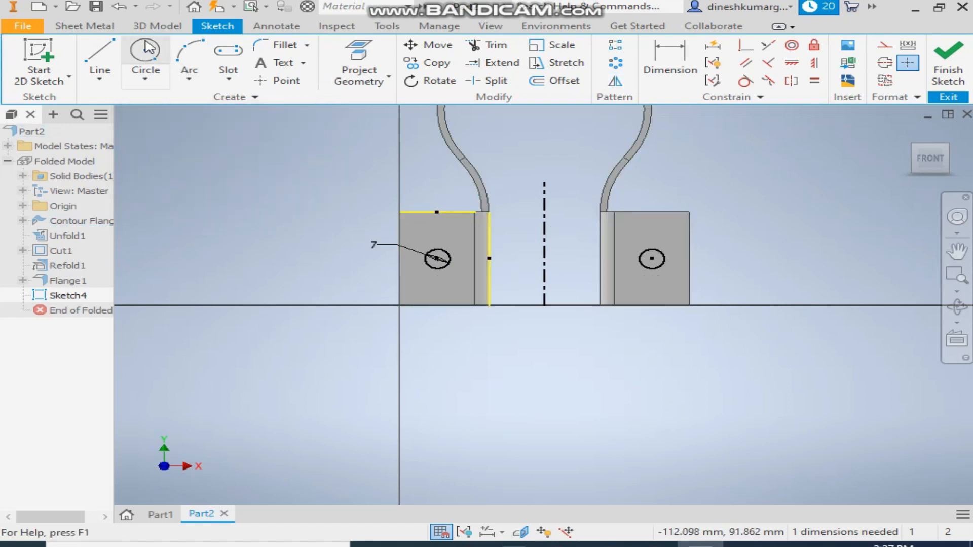
Extrude both circles as a through-all cut in the reversed direction to make holes in the front and rear flanges
click(157, 26)
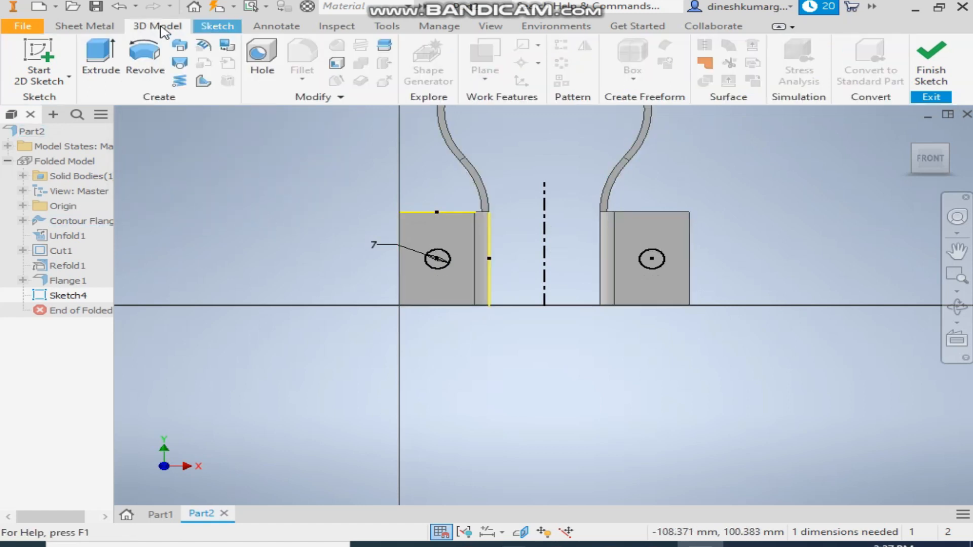
click(100, 61)
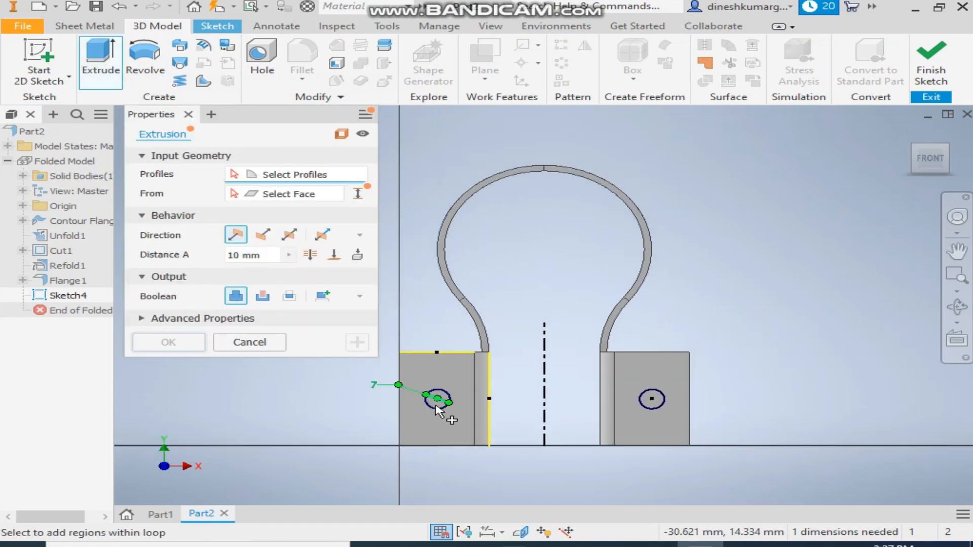
scroll(436, 397, up, 3)
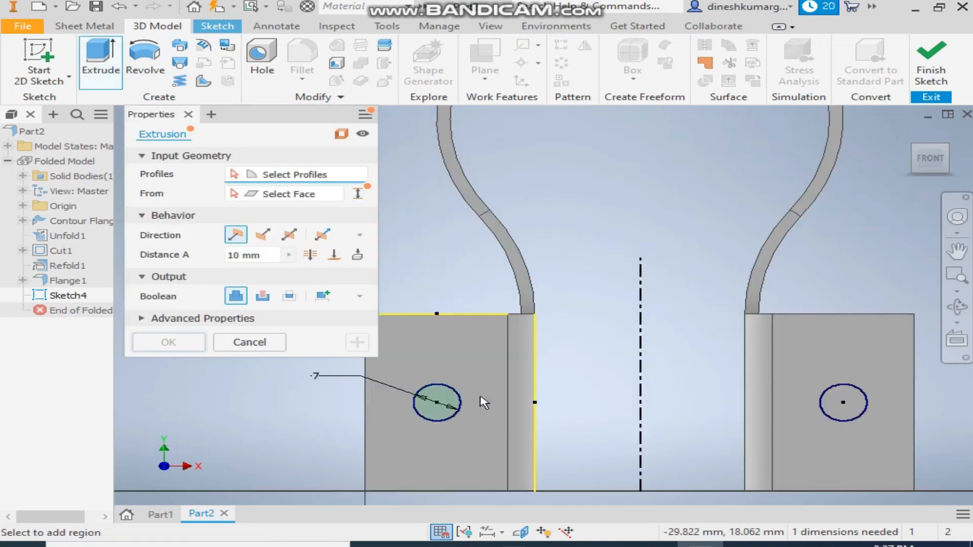
click(469, 401)
click(868, 403)
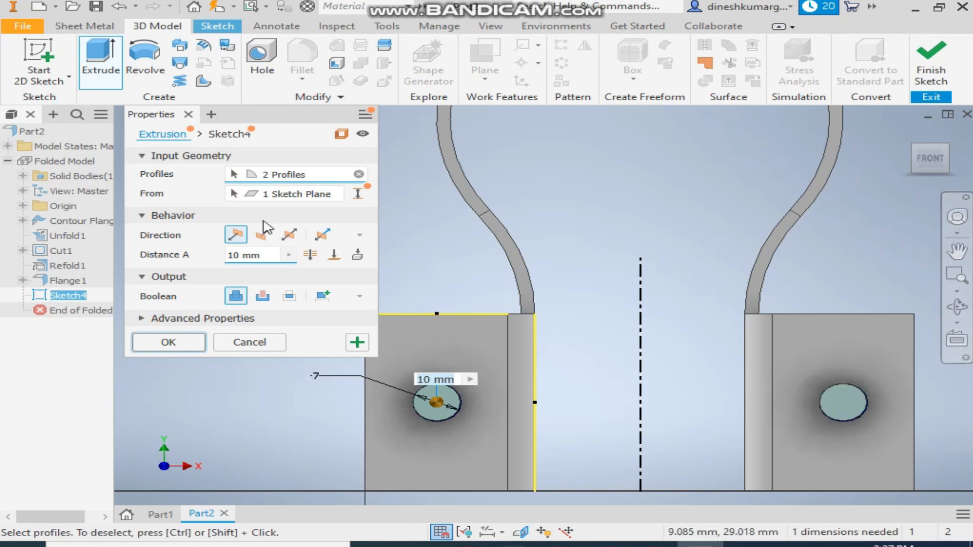
click(916, 146)
middle_drag(774, 276, 830, 244)
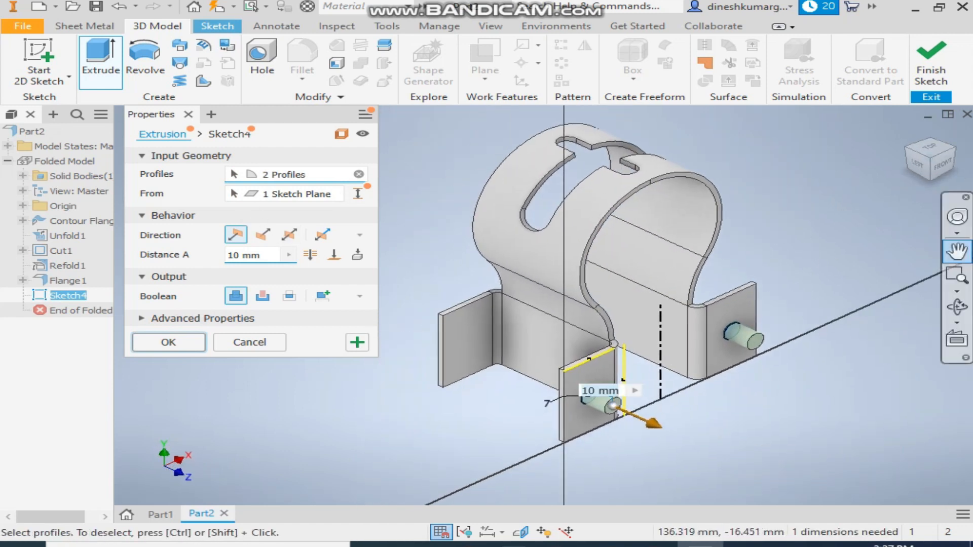
click(262, 235)
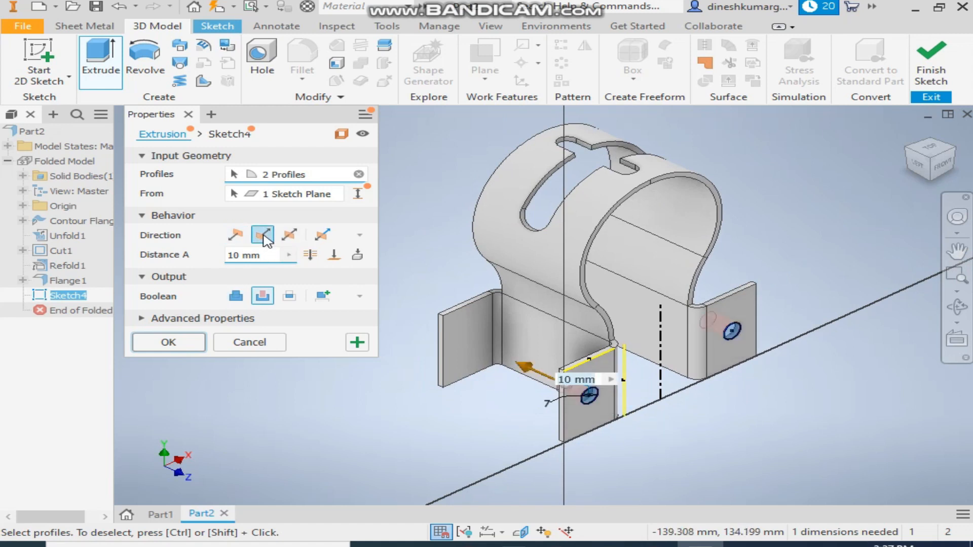
click(312, 255)
click(168, 342)
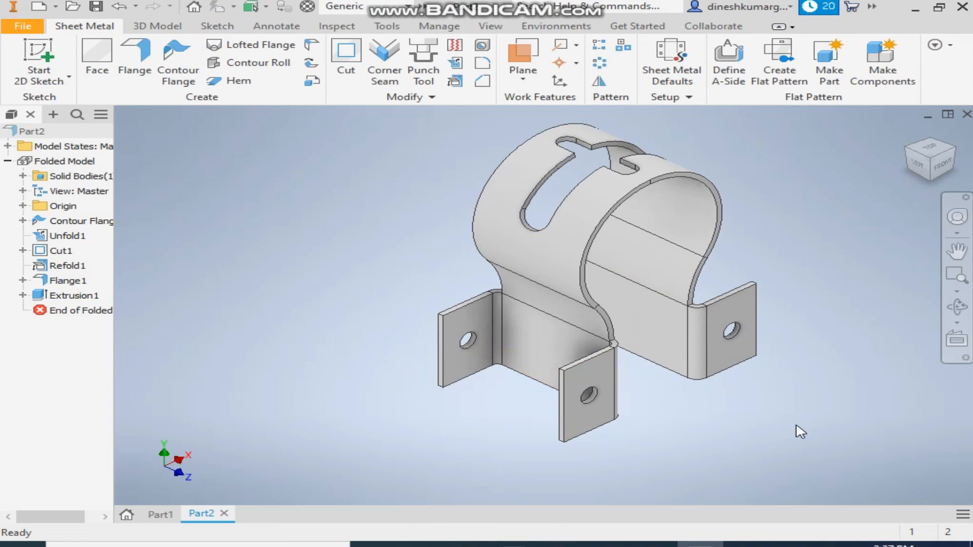
Start a Corner Chamfer with a distance of 3 mm and select the outer top corners of the two left flanges
middle_drag(762, 437, 668, 414)
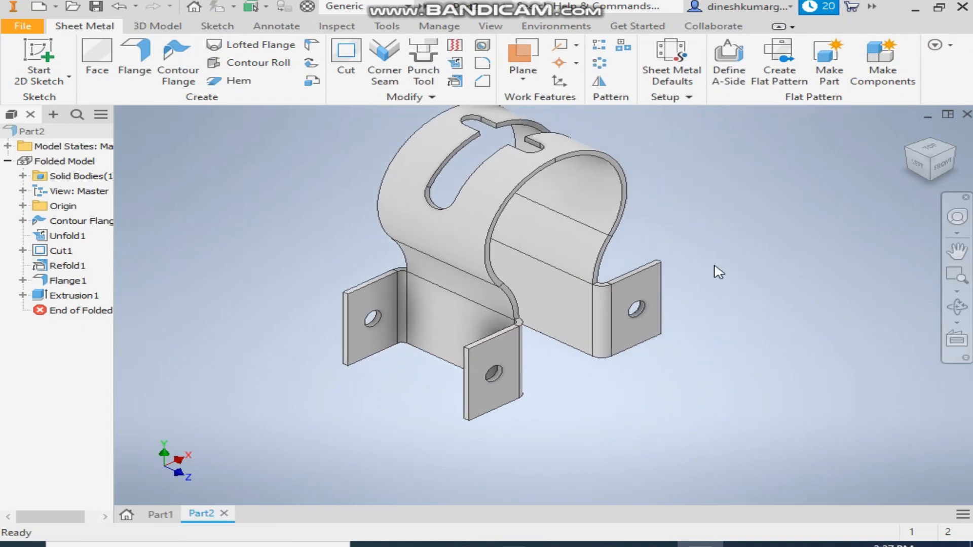
scroll(459, 363, up, 5)
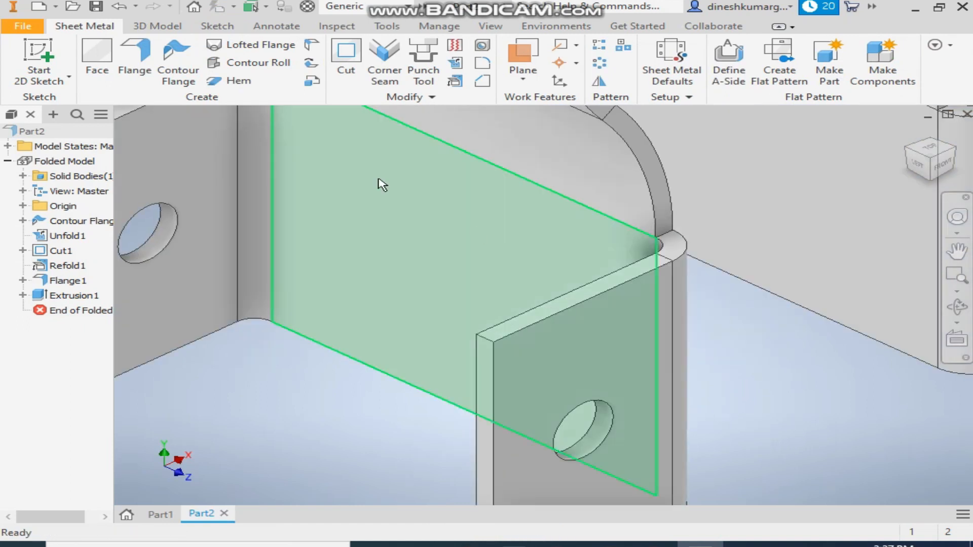
click(482, 81)
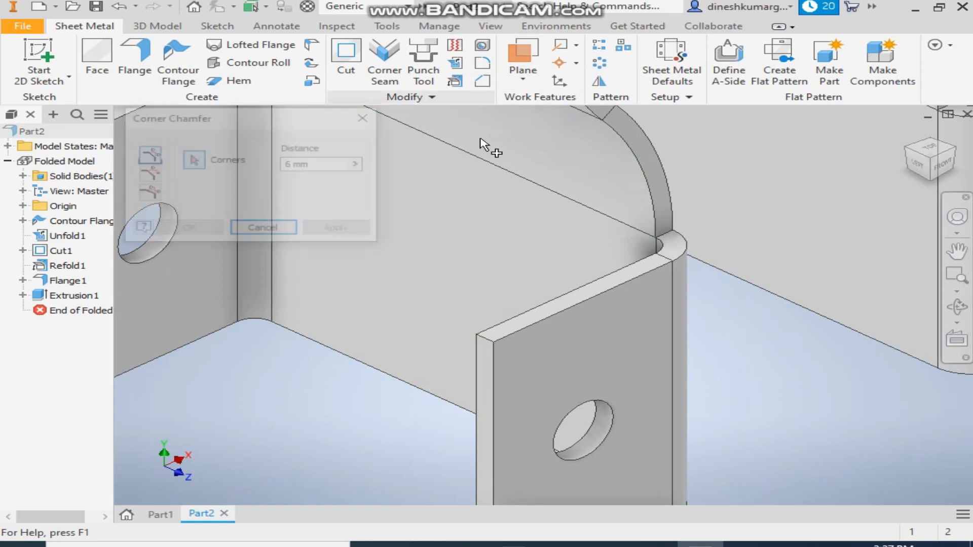
scroll(473, 322, down, 2)
middle_drag(515, 257, 516, 314)
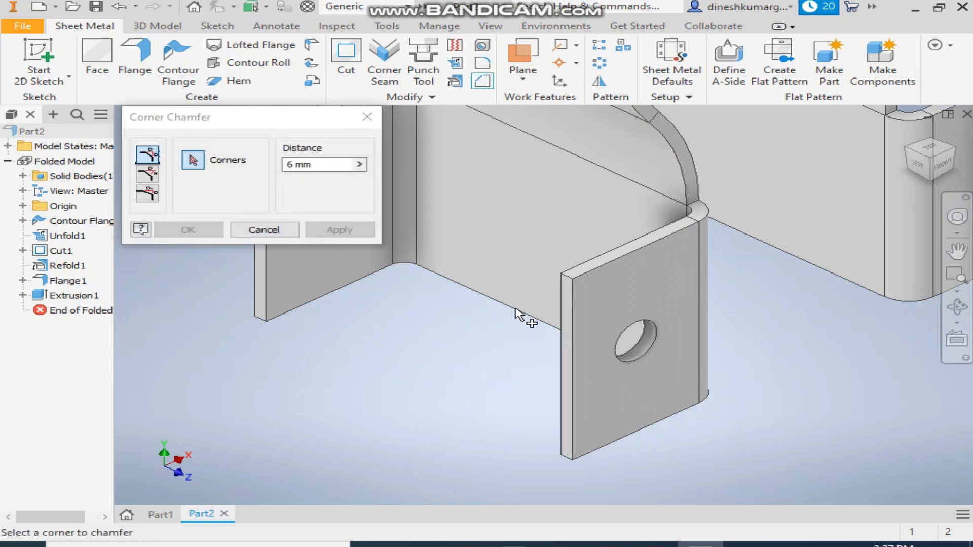
click(321, 163)
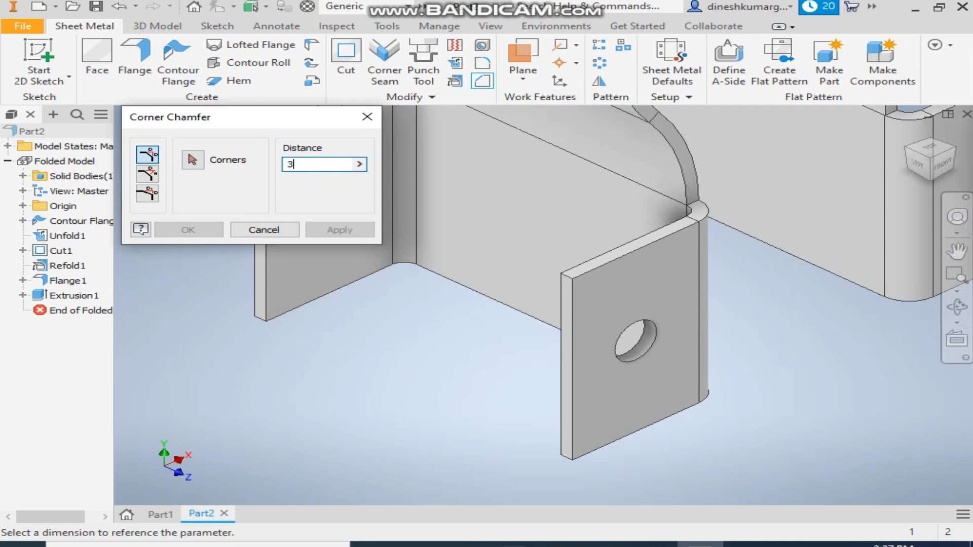
click(191, 160)
click(575, 281)
middle_drag(607, 296, 708, 330)
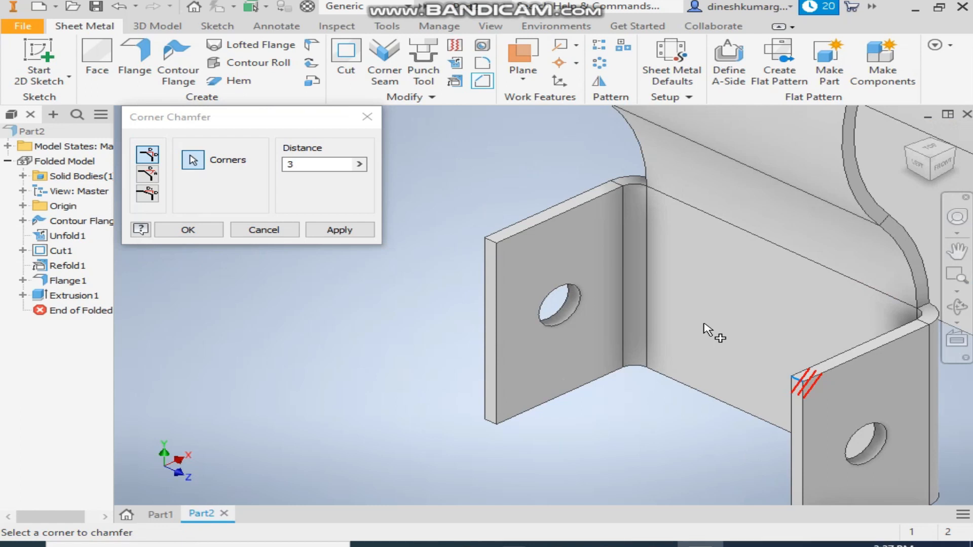
click(490, 244)
Add the outer top corners of the two right flanges to the selection and apply the corner chamfer
scroll(507, 263, down, 5)
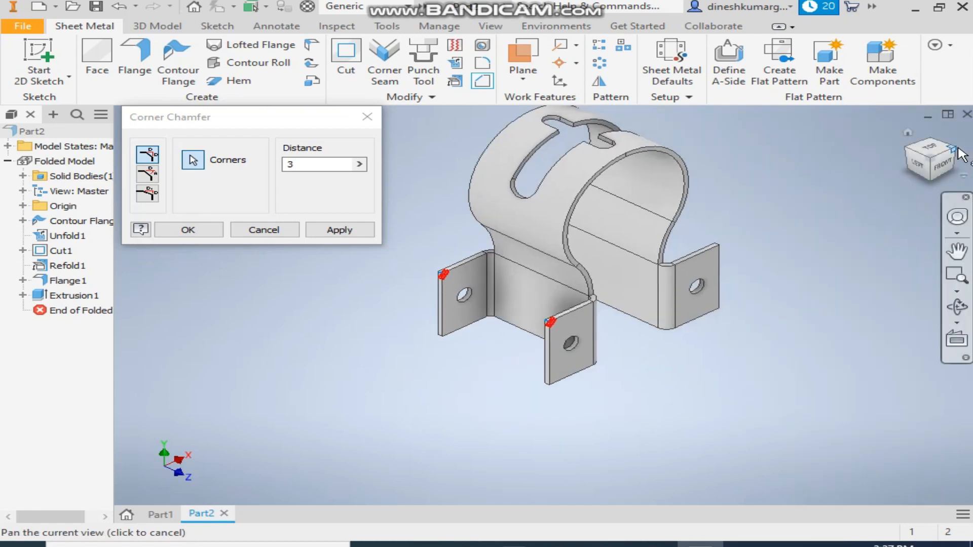
click(960, 152)
scroll(557, 428, up, 5)
click(528, 412)
scroll(537, 413, down, 5)
scroll(572, 307, up, 5)
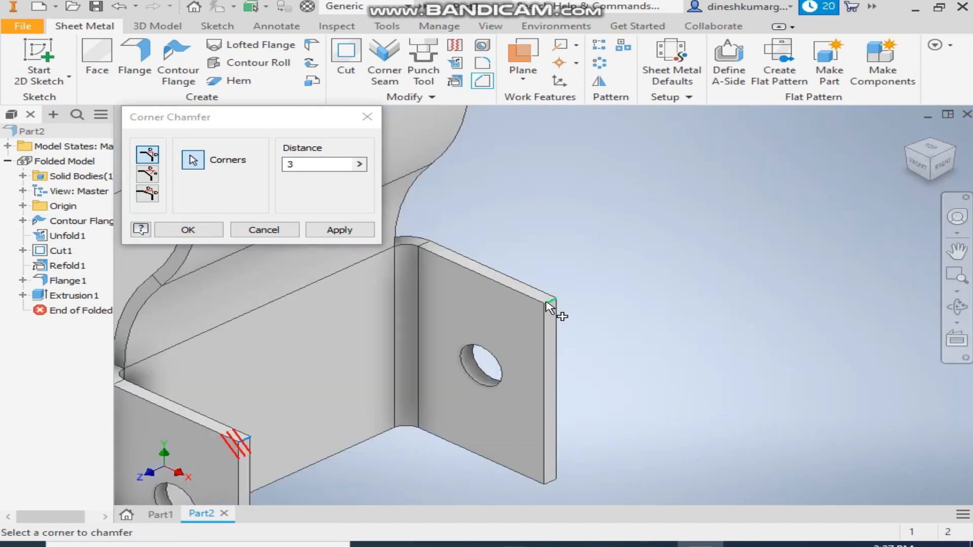
click(549, 304)
scroll(631, 285, down, 5)
click(337, 231)
click(248, 231)
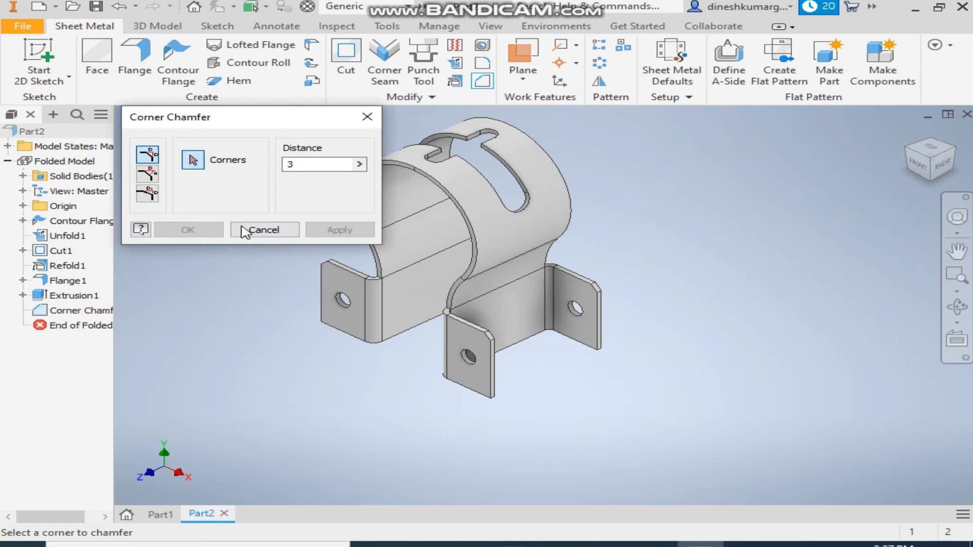
Start a sketch on the left leg's outer face and draw a horizontal slot about 30 mm between centers with end radii about 5 mm
click(906, 148)
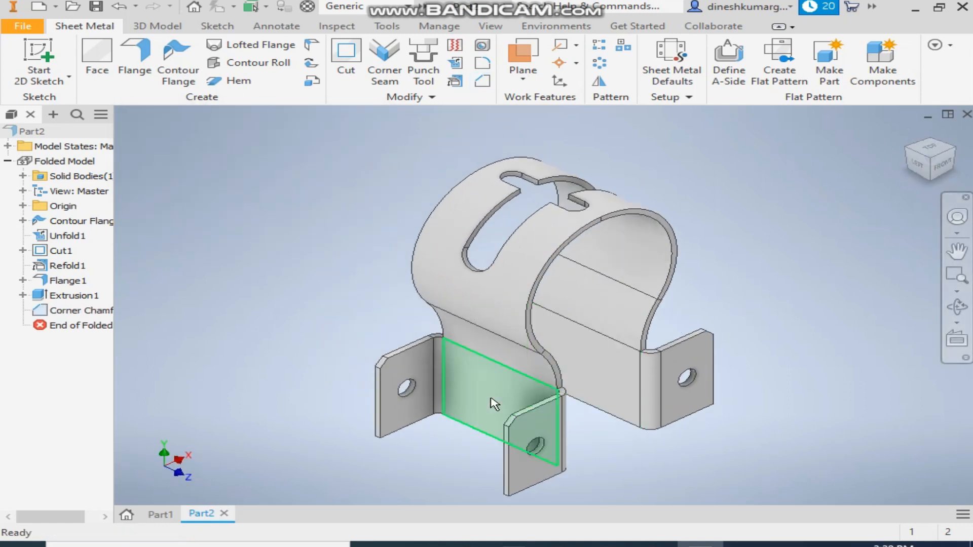
click(497, 400)
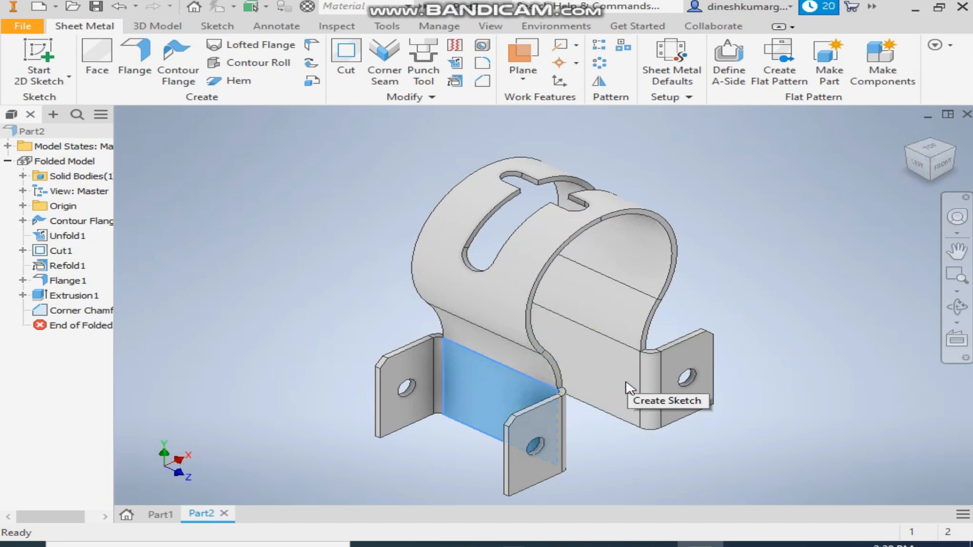
click(625, 381)
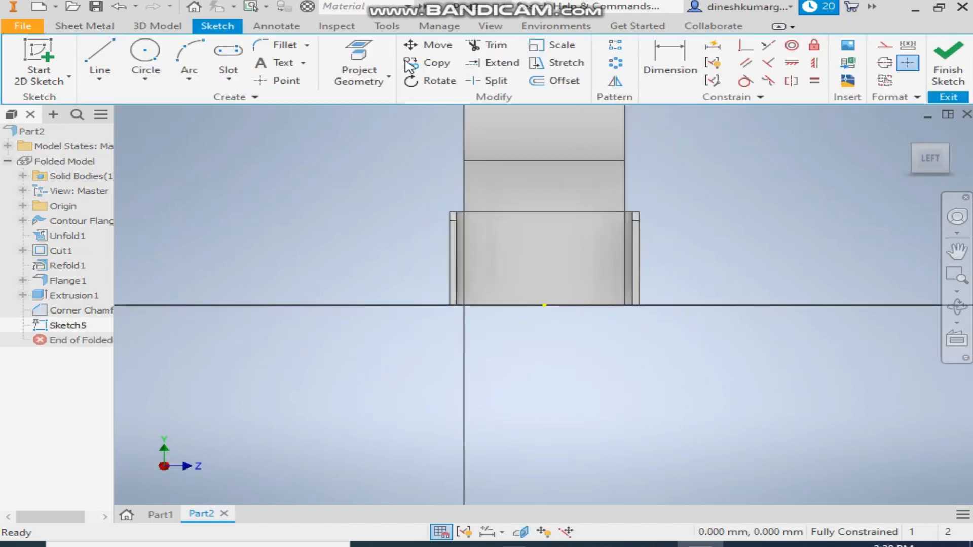
click(228, 57)
click(496, 258)
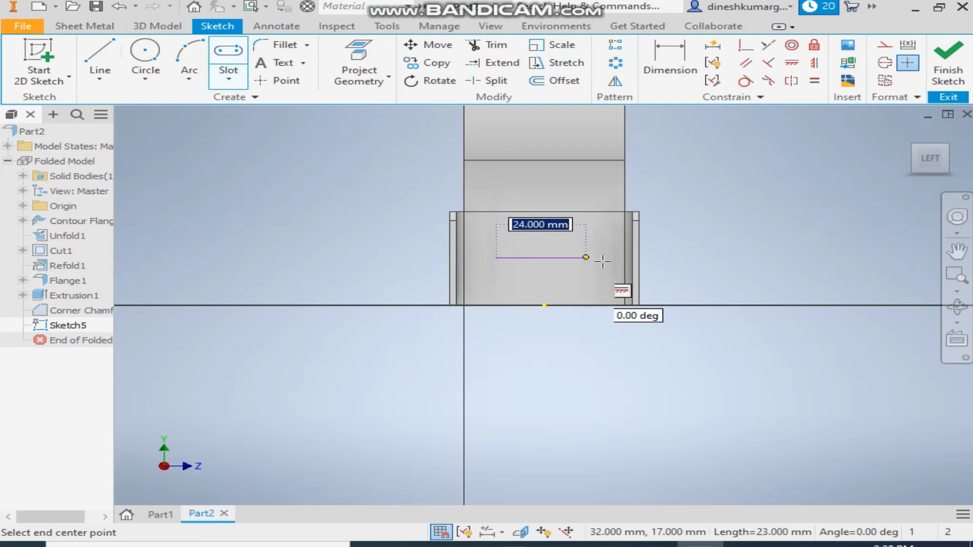
click(604, 259)
click(590, 271)
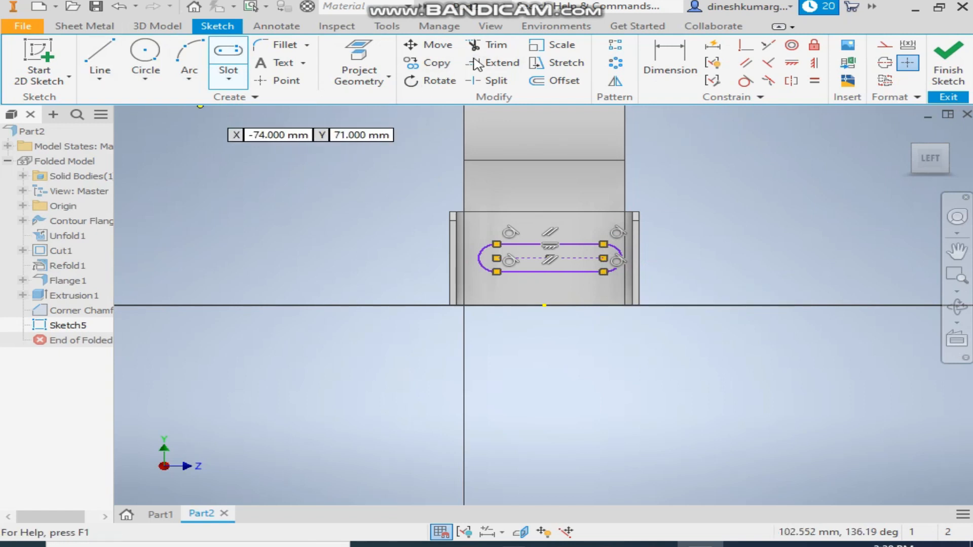
Dimension the slot's end radius as 5 mm and its center-to-center distance as 25 mm
click(670, 61)
scroll(482, 267, up, 3)
click(495, 233)
click(395, 194)
click(465, 247)
click(570, 248)
click(617, 305)
text(25)
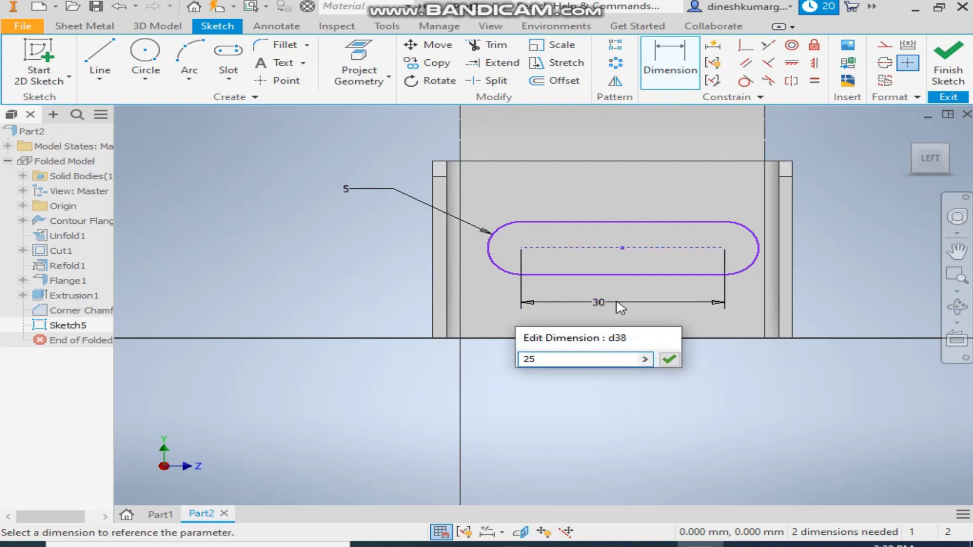
key(Return)
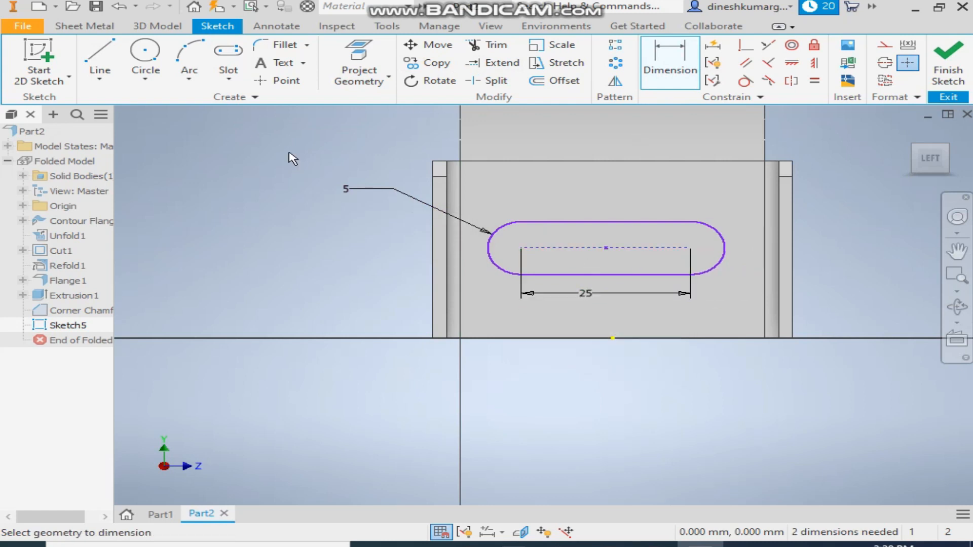
Align the slot's center horizontally with the midpoint of the flange's outer vertical edge
click(792, 63)
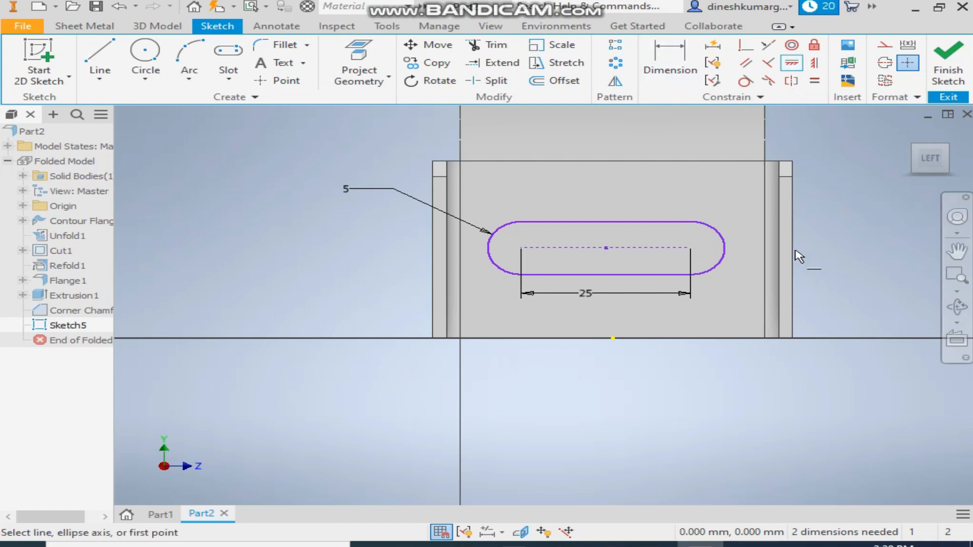
click(794, 249)
click(607, 248)
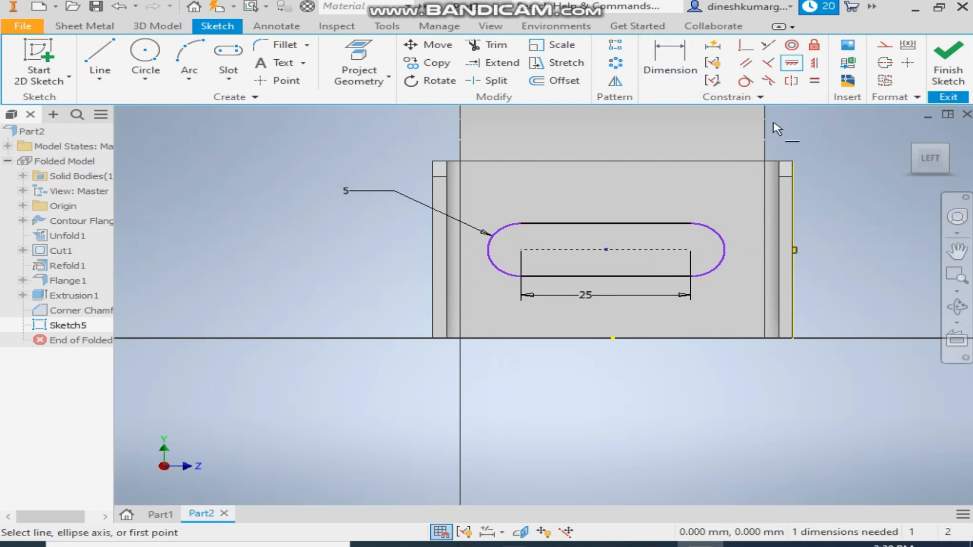
Constrain the slot's center vertically in line with the midpoint of the leg face's bottom edge
click(814, 62)
click(606, 250)
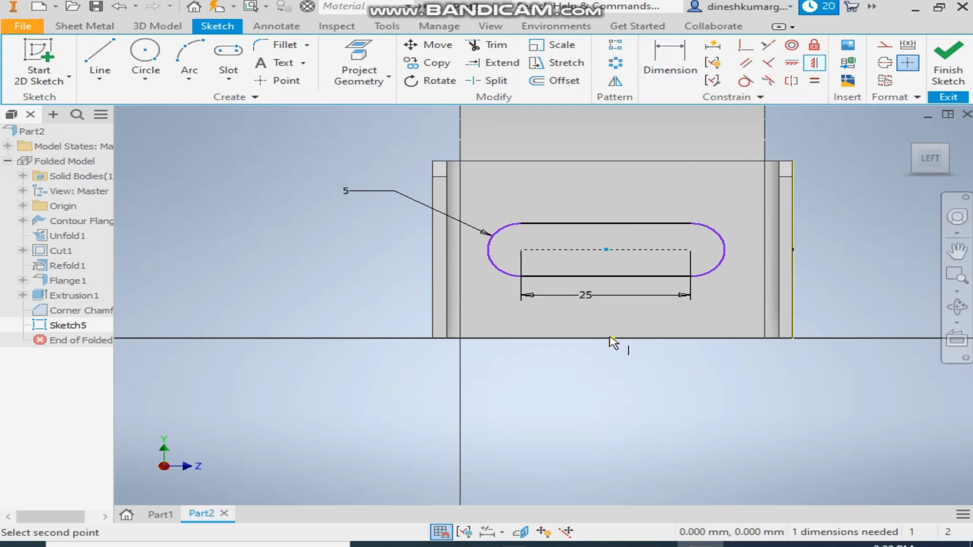
click(612, 338)
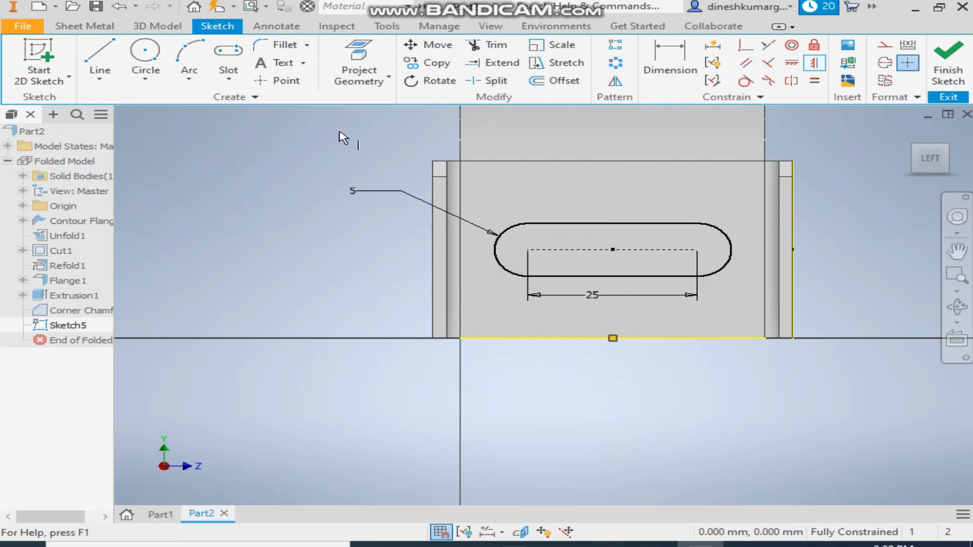
Extrude the slot profile as a Through All cut into the body so it passes through both legs
click(157, 26)
click(97, 58)
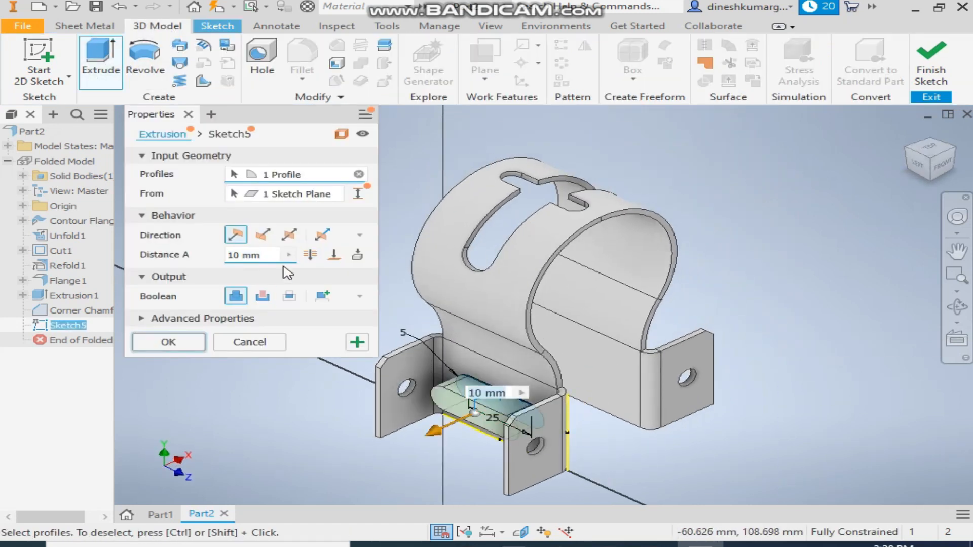
click(262, 297)
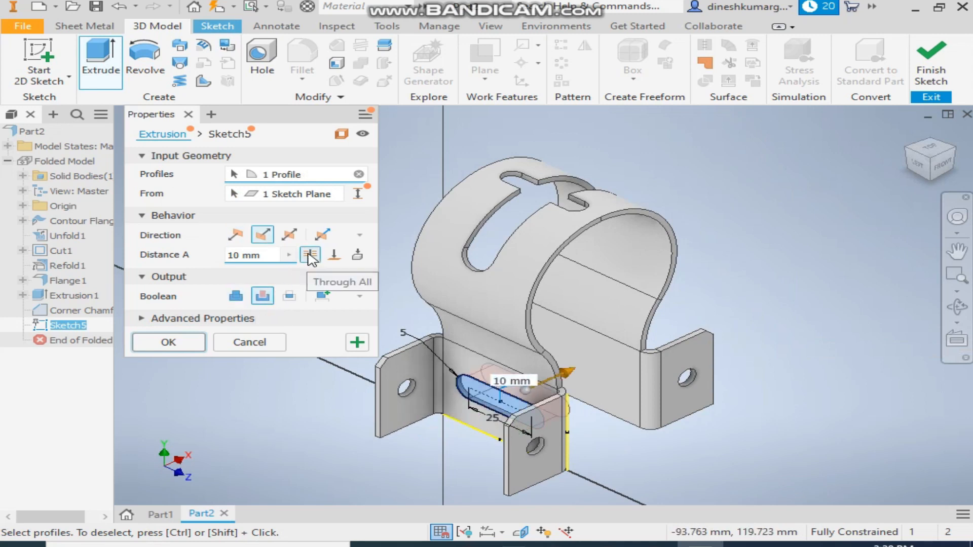
click(310, 255)
click(165, 343)
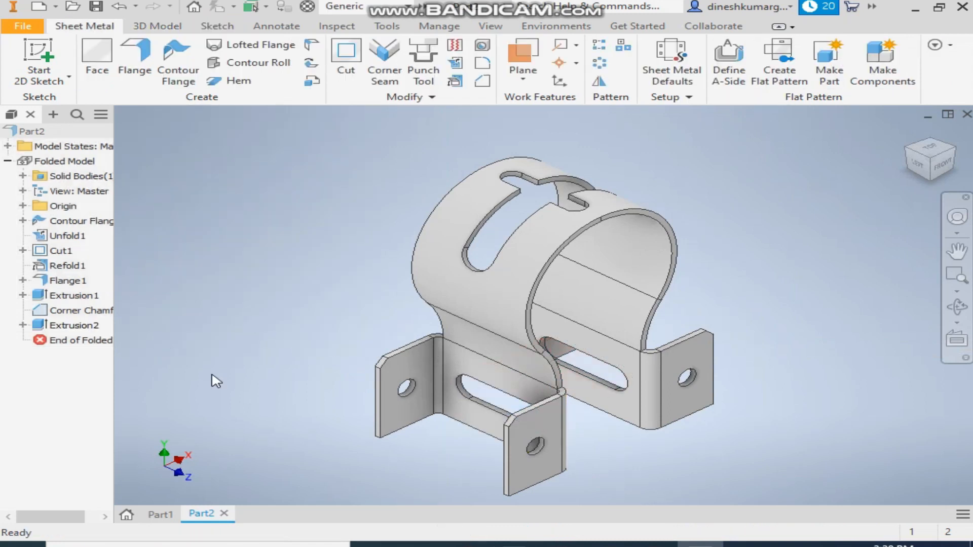
middle_drag(827, 353, 802, 329)
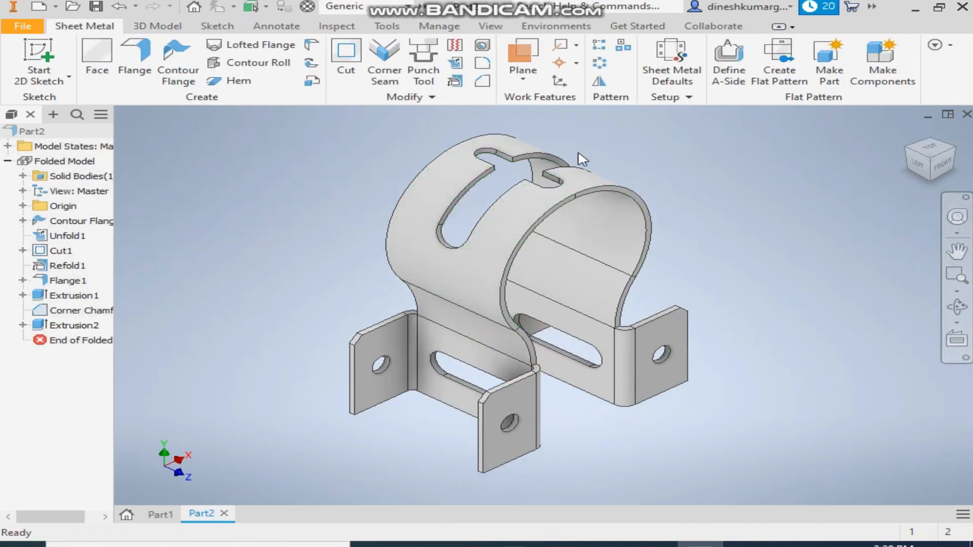
scroll(701, 208, down, 2)
middle_drag(701, 209, 676, 231)
scroll(668, 232, up, 3)
scroll(656, 288, down, 3)
middle_drag(658, 287, 660, 245)
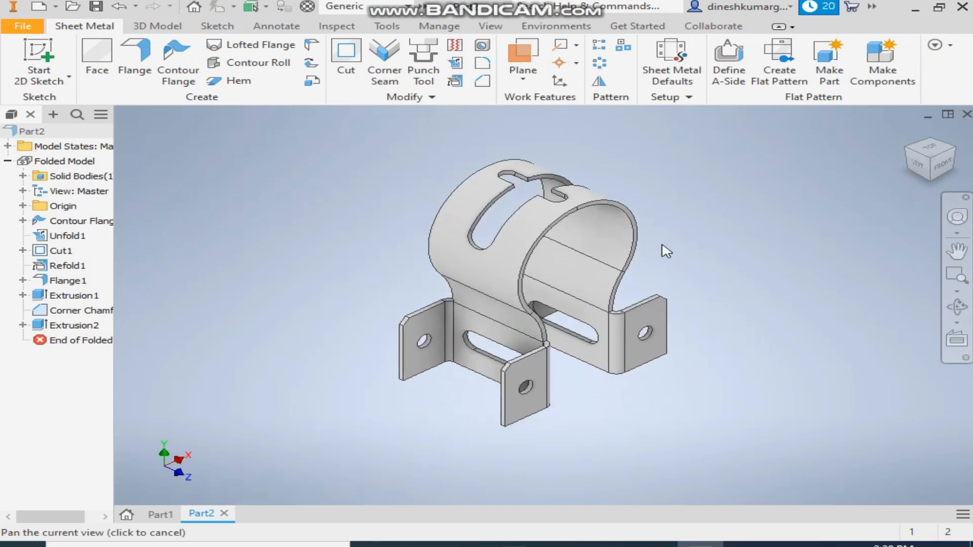
mouse_move(524, 267)
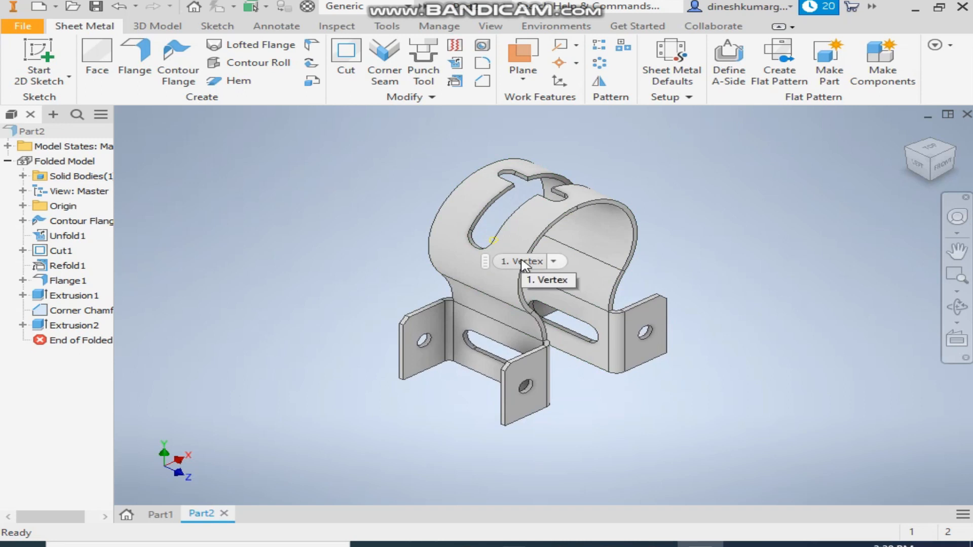
drag(745, 132, 355, 480)
click(735, 432)
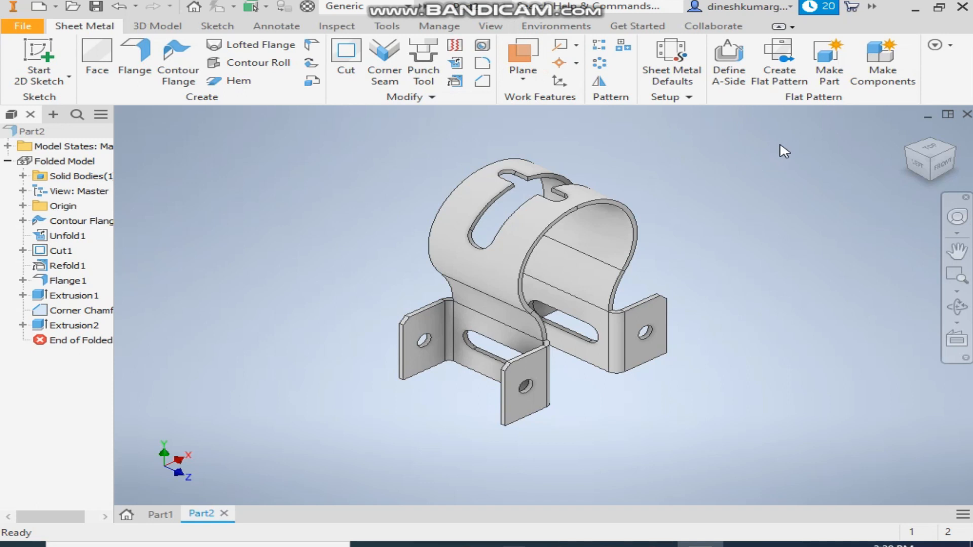
Create the bracket's flat pattern and return to the folded part
click(781, 72)
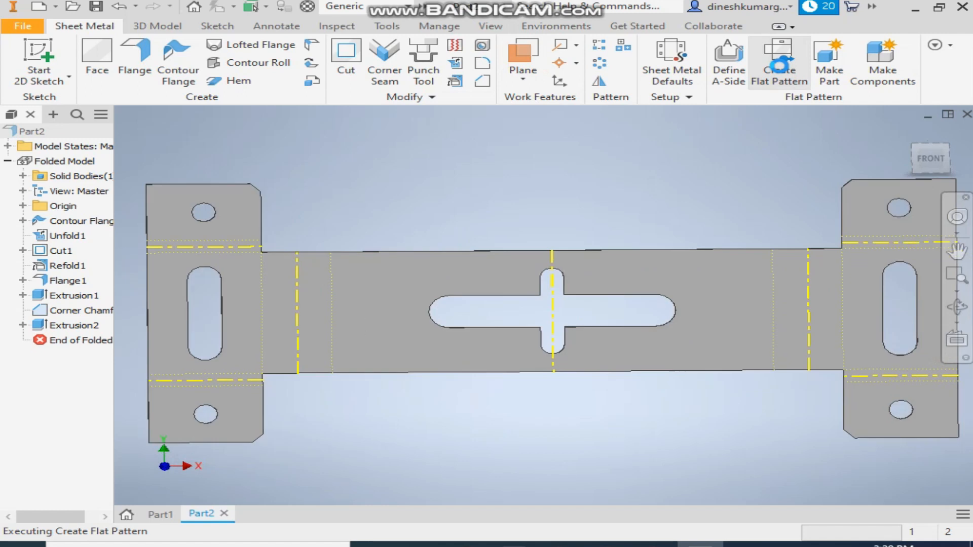
middle_drag(698, 205, 677, 214)
scroll(693, 207, up, 1)
scroll(707, 214, up, 2)
scroll(699, 219, down, 3)
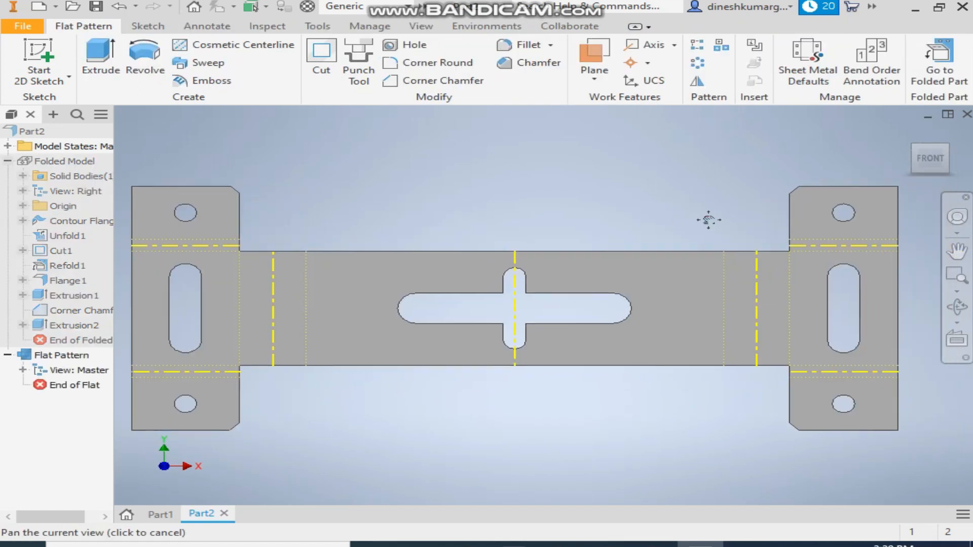
scroll(712, 223, up, 1)
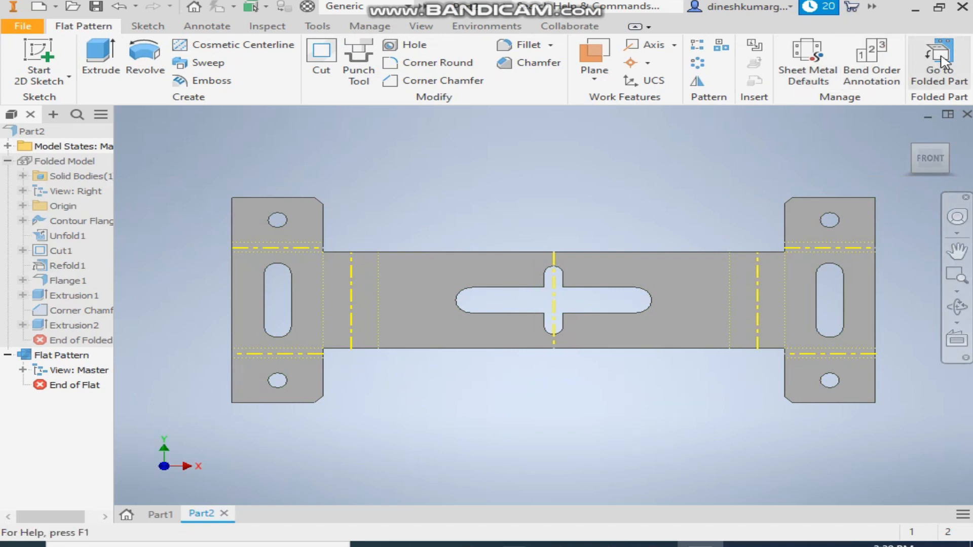
click(941, 57)
middle_drag(719, 218, 726, 233)
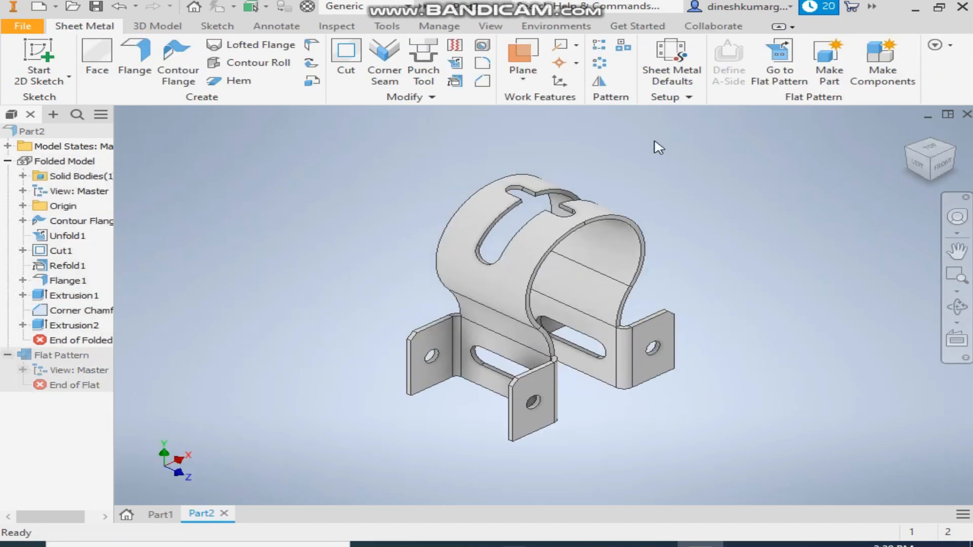
Apply the Chrome - Polished appearance from the Inventor Material Library to the whole bracket
click(422, 6)
click(527, 25)
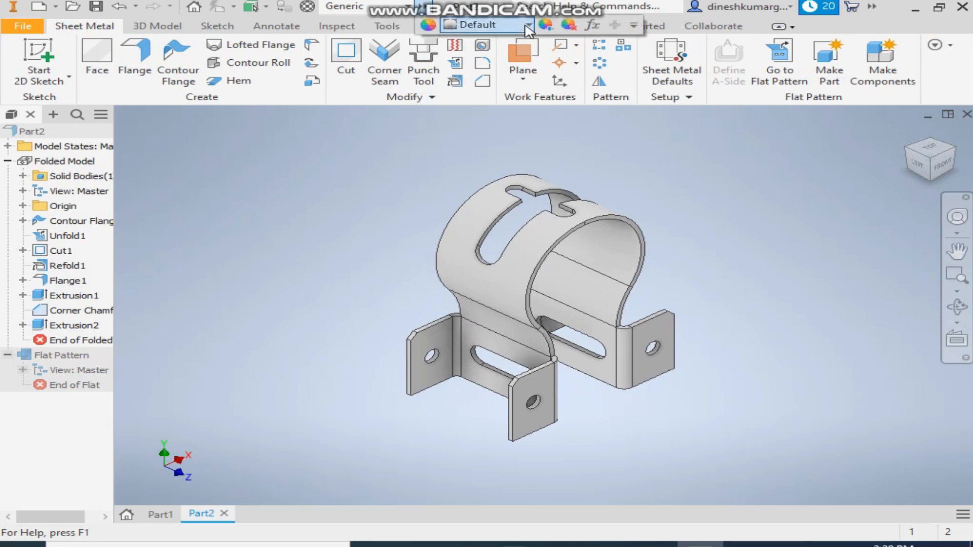
scroll(522, 234, up, 10)
scroll(527, 245, down, 5)
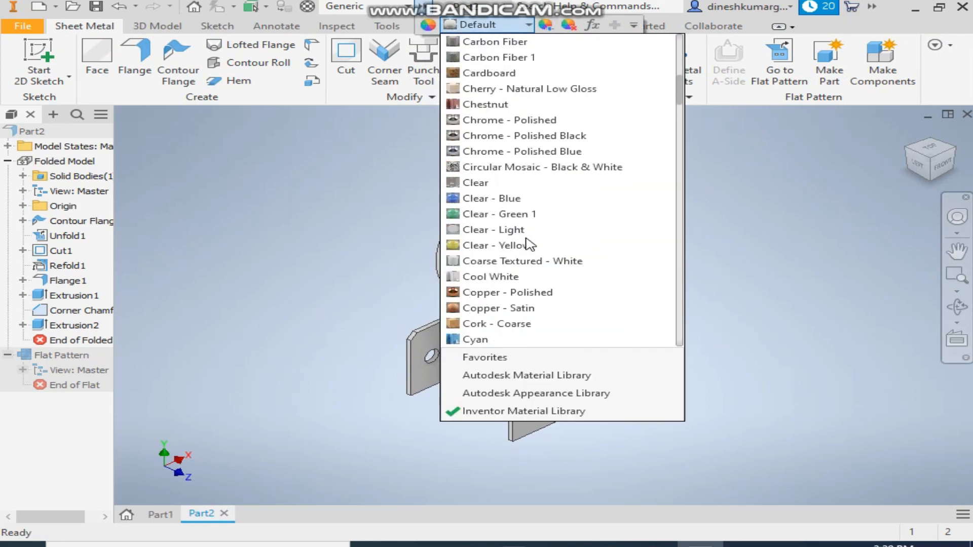
scroll(534, 276, up, 1)
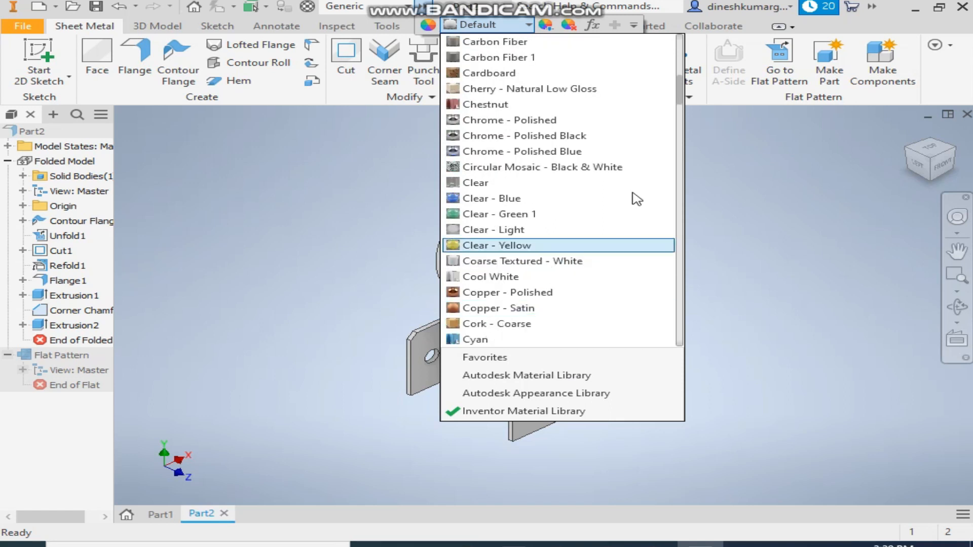
click(623, 120)
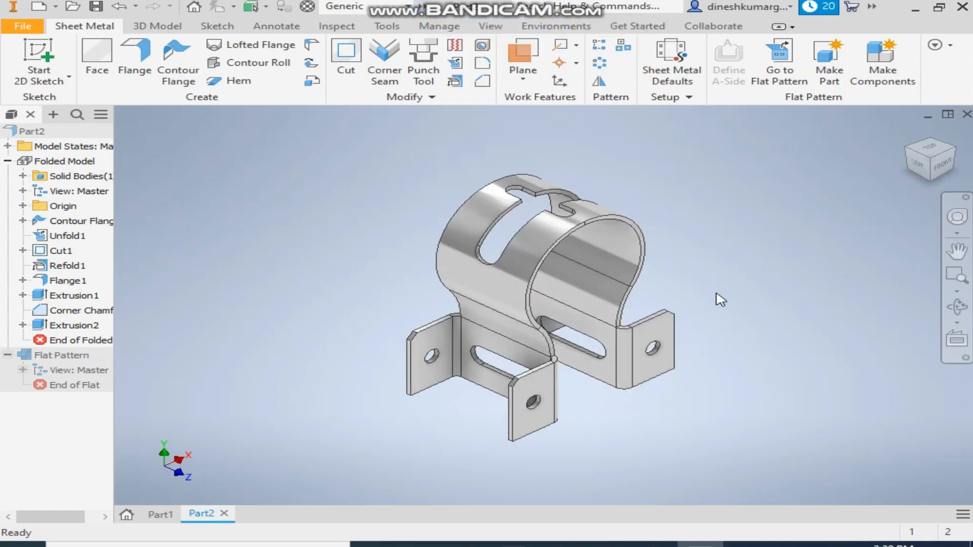
middle_drag(716, 294, 752, 307)
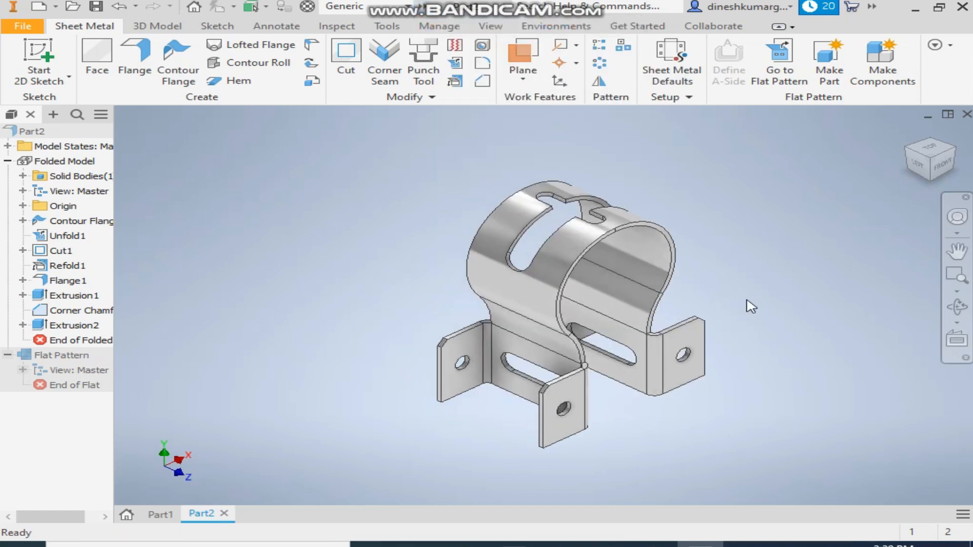